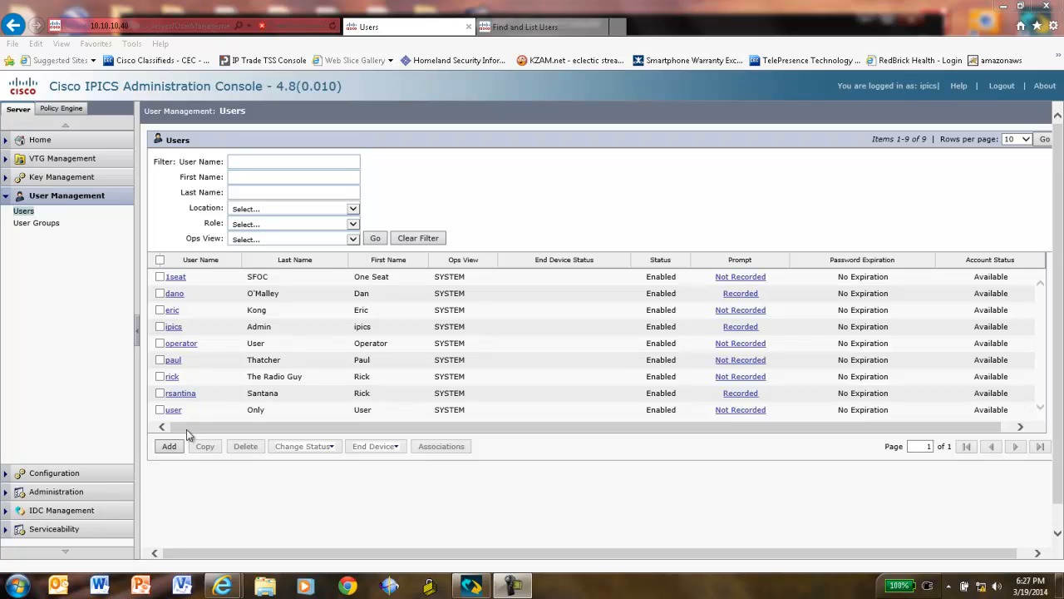
In the user's communication settings, enter IDC dialer number 1024 and the user's end user name
{"action": "left_click", "coordinate": [173, 361]}
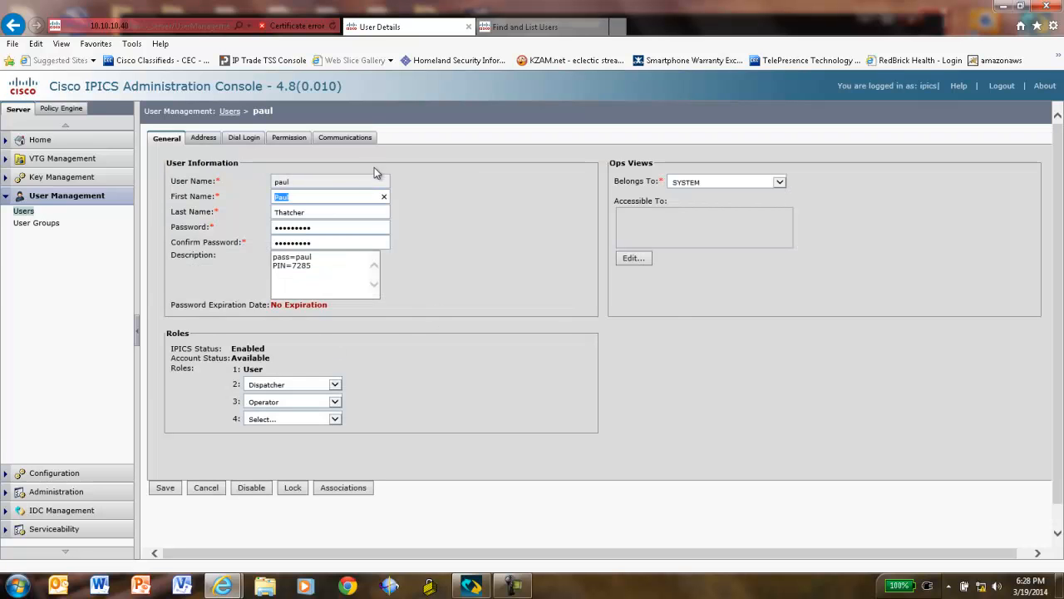
{"action": "left_click", "coordinate": [354, 138]}
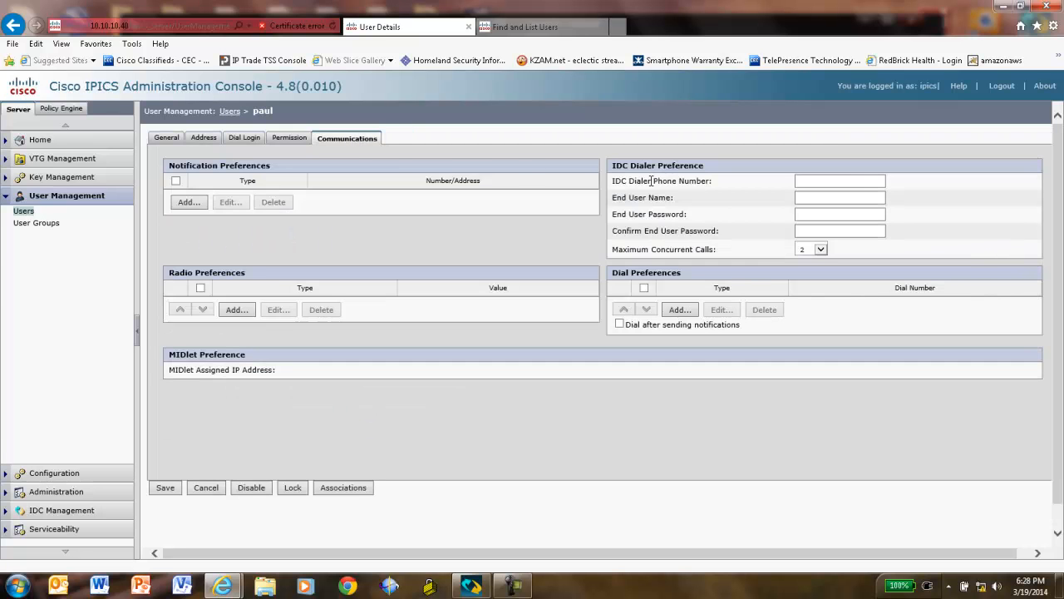
{"action": "left_click", "coordinate": [819, 183]}
{"action": "type", "text": "1024"}
{"action": "left_click", "coordinate": [812, 197]}
{"action": "type", "text": "p"}
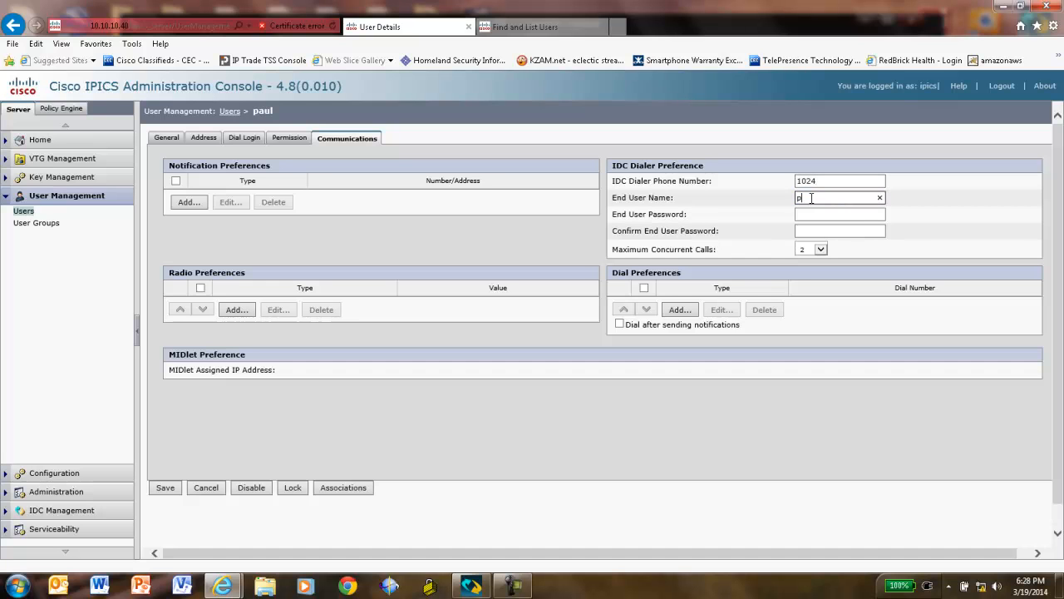
{"action": "type", "text": "aul"}
Enter and confirm the end-user password, set maximum concurrent calls to 10, and save
{"action": "left_click", "coordinate": [814, 212]}
{"action": "type", "text": "••••"}
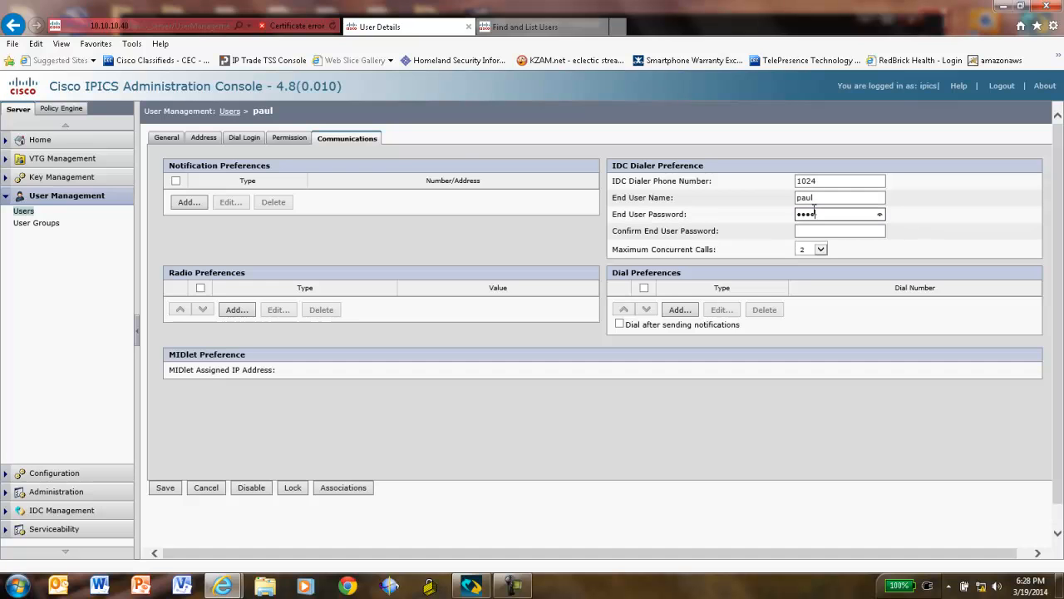
{"action": "left_click", "coordinate": [818, 229]}
{"action": "type", "text": "••••"}
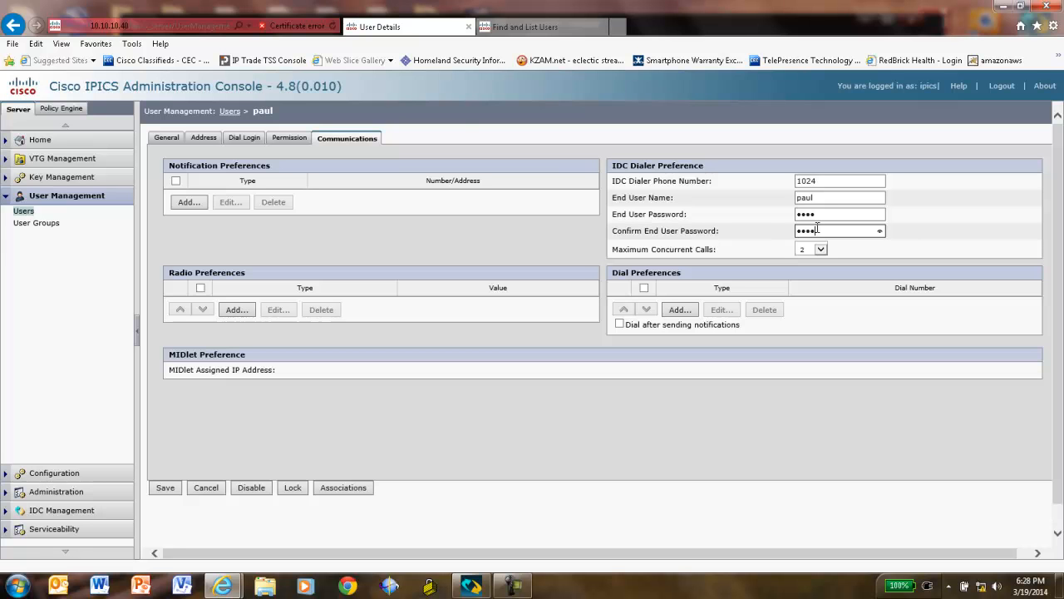
{"action": "left_click", "coordinate": [822, 248]}
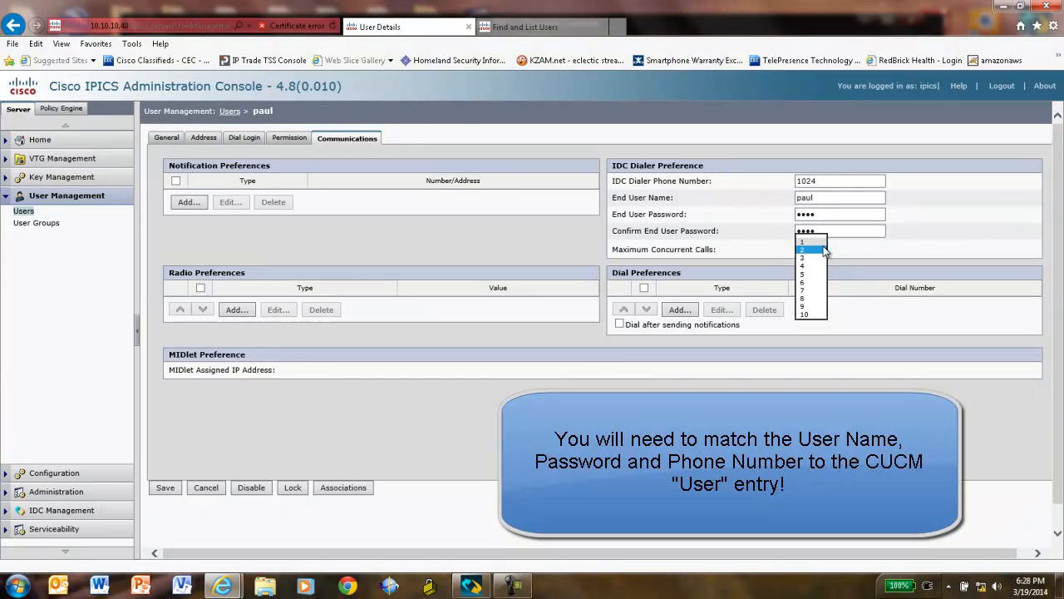
{"action": "left_click", "coordinate": [806, 314]}
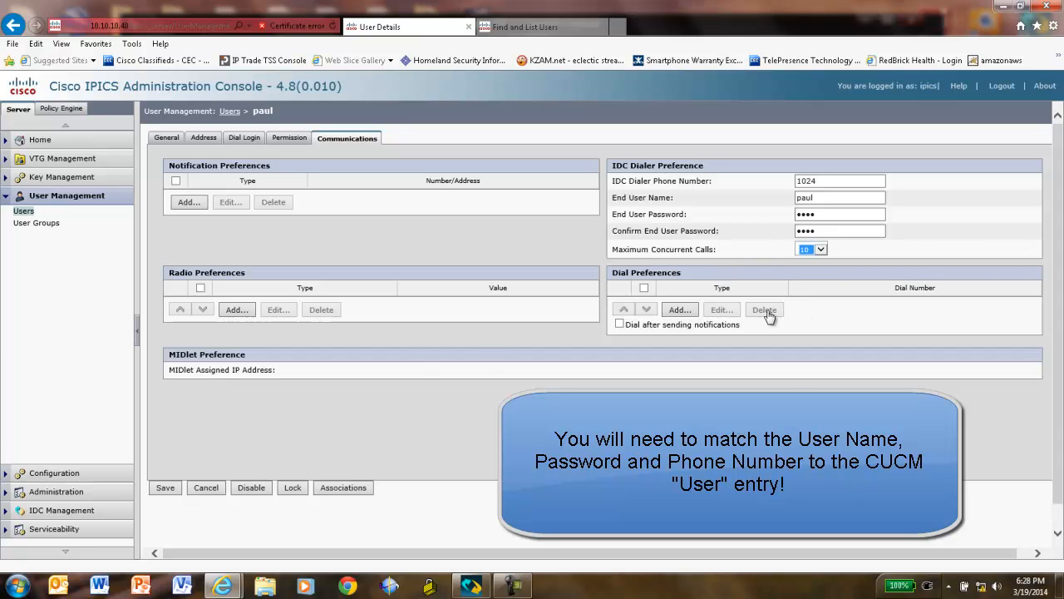
{"action": "left_click", "coordinate": [166, 490]}
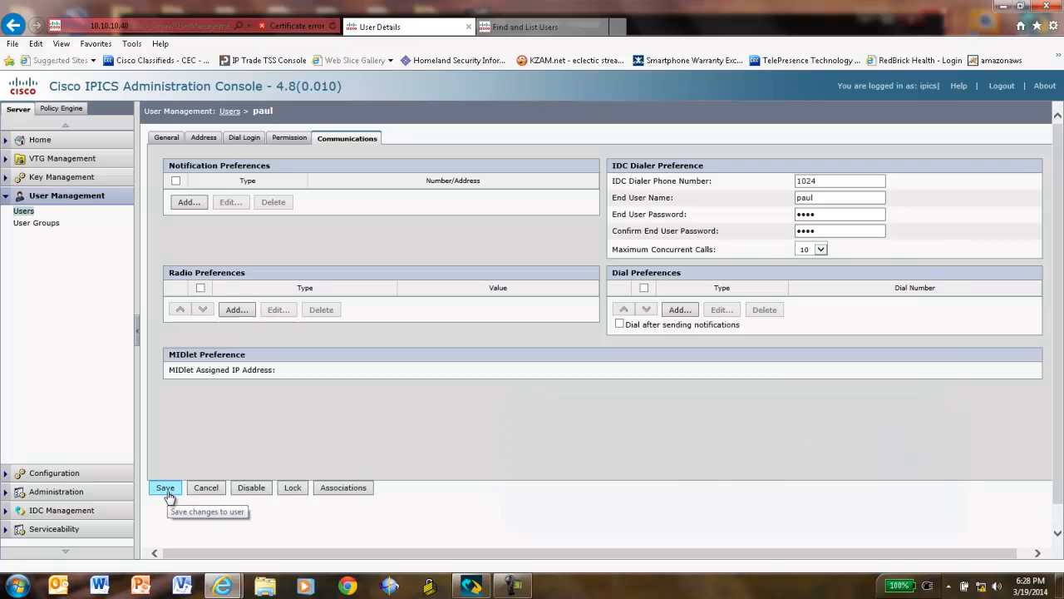
{"action": "left_click", "coordinate": [168, 492]}
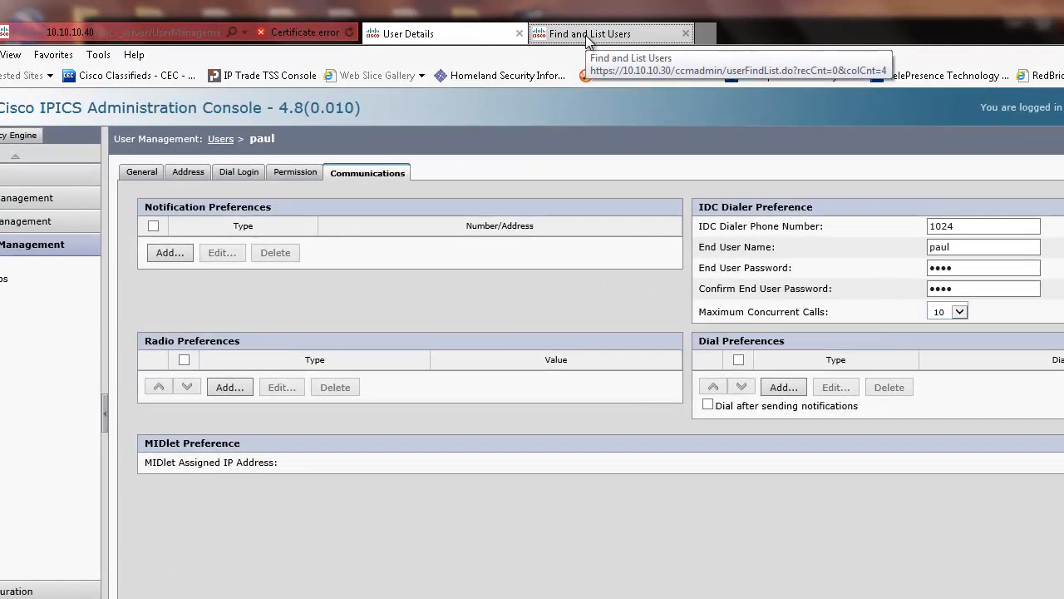
Go to the Unified CM Find and List Users page and start a new end user
{"action": "left_click", "coordinate": [580, 33]}
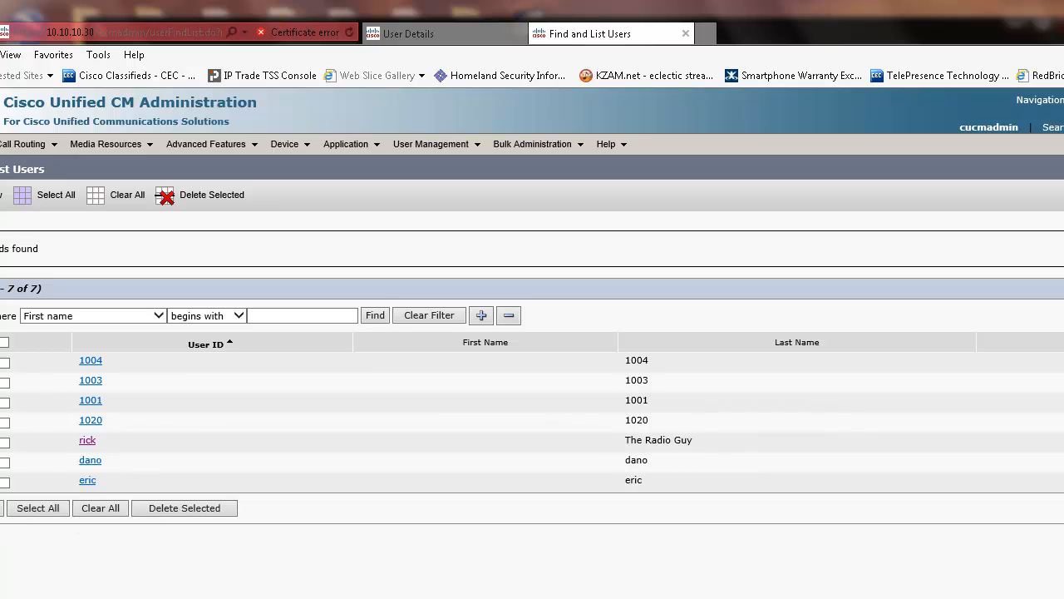
{"action": "left_click", "coordinate": [1, 508]}
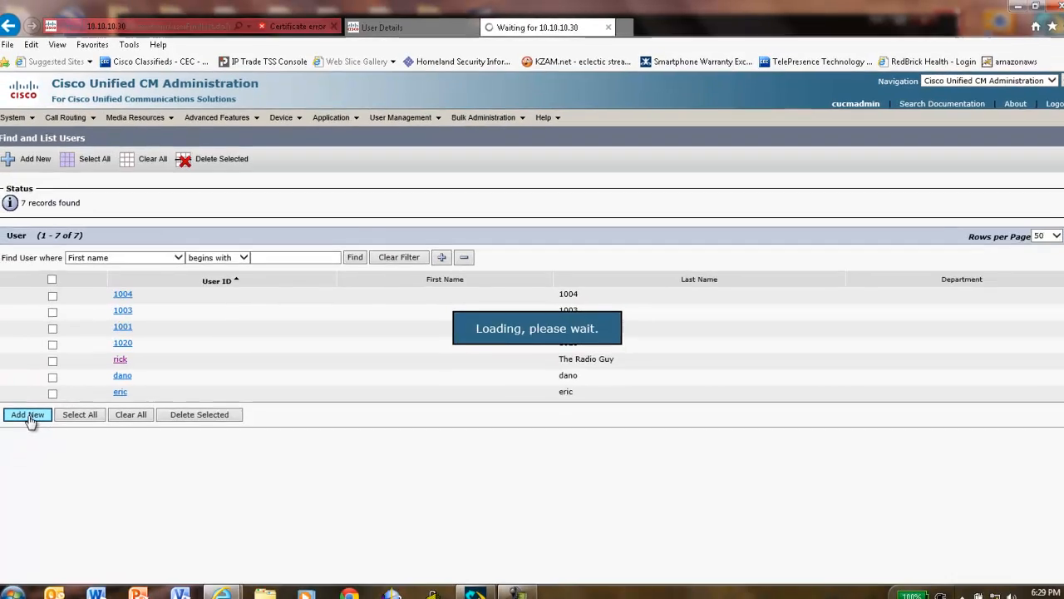
Create the end user with its user ID, a password and last name, and save it
{"action": "left_click", "coordinate": [154, 261]}
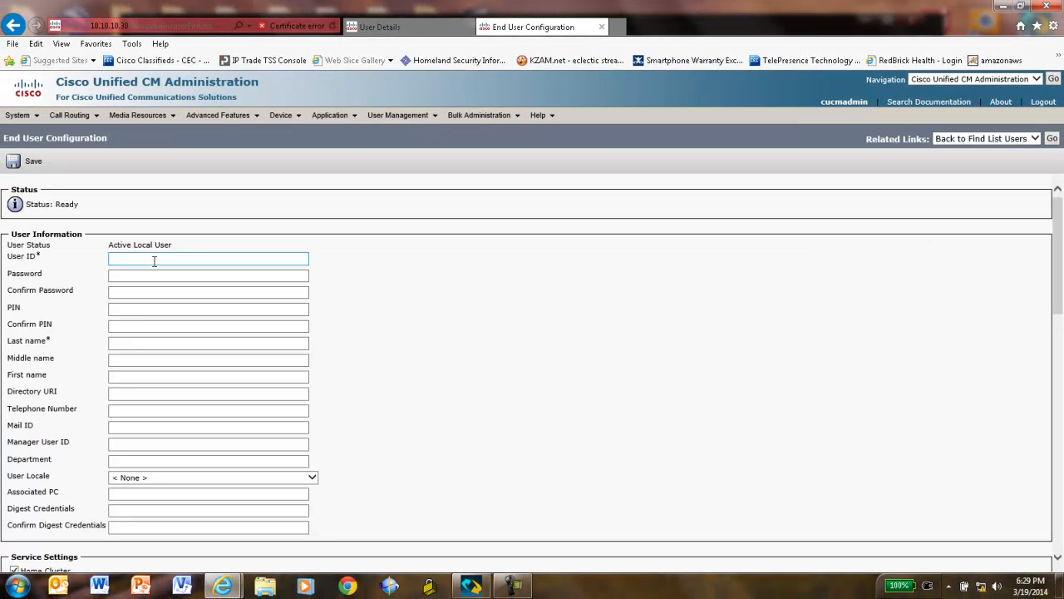
{"action": "left_click", "coordinate": [154, 259]}
{"action": "type", "text": "paul"}
{"action": "left_click", "coordinate": [158, 272]}
{"action": "left_click", "coordinate": [155, 293]}
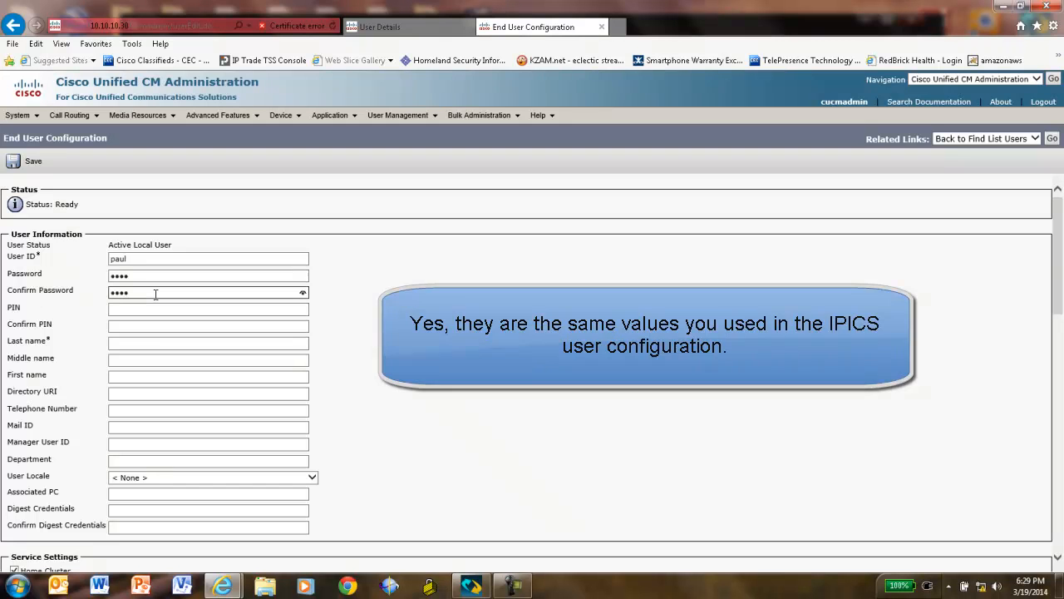
{"action": "left_click", "coordinate": [131, 343]}
{"action": "type", "text": "paul"}
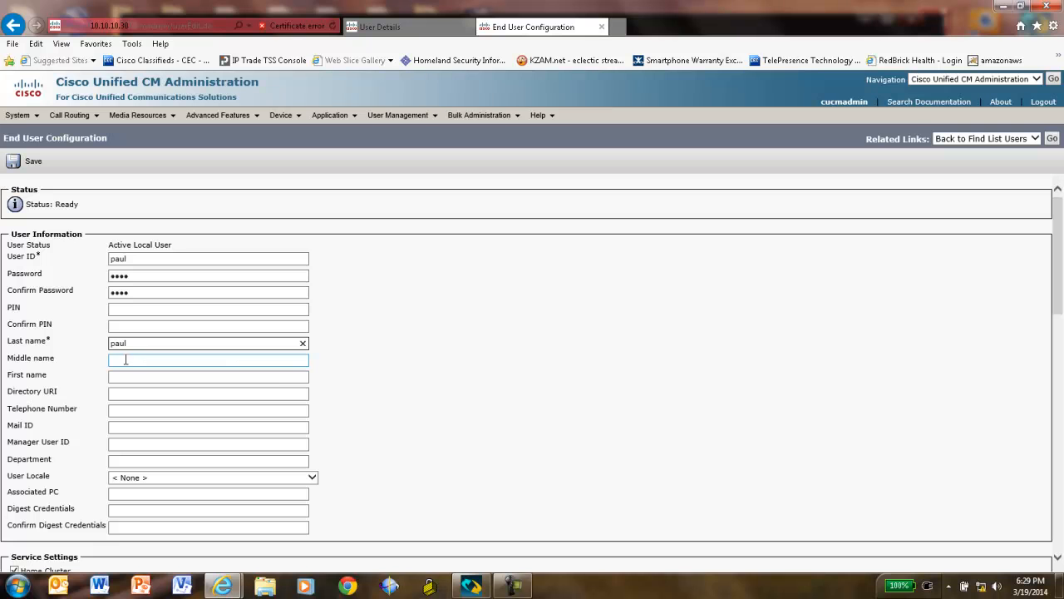
{"action": "left_click_drag", "start_coordinate": [1060, 291], "coordinate": [1062, 492]}
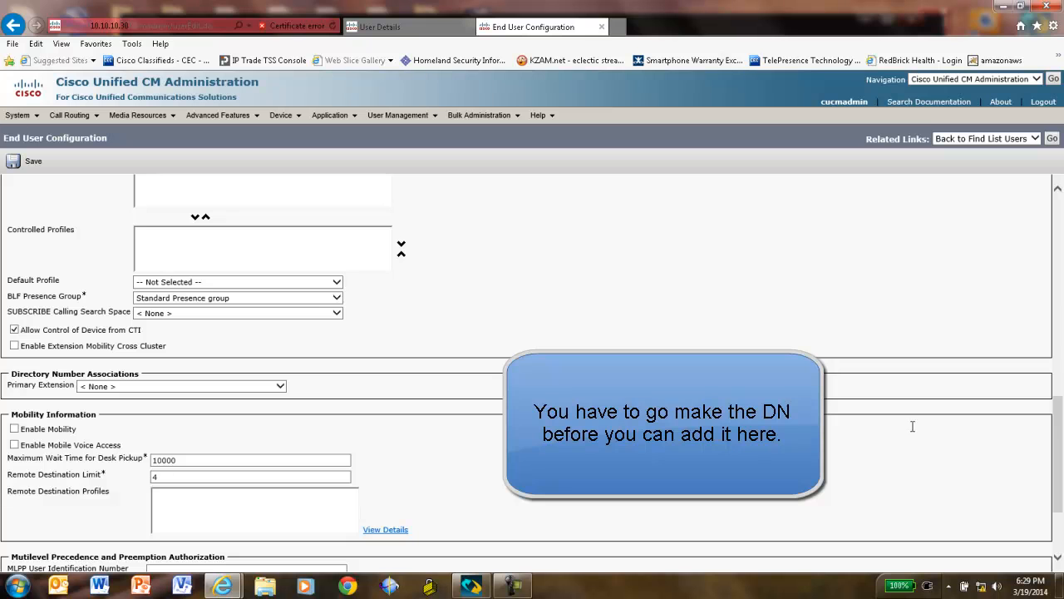
{"action": "left_click_drag", "start_coordinate": [1058, 441], "coordinate": [1054, 492]}
{"action": "left_click", "coordinate": [26, 528]}
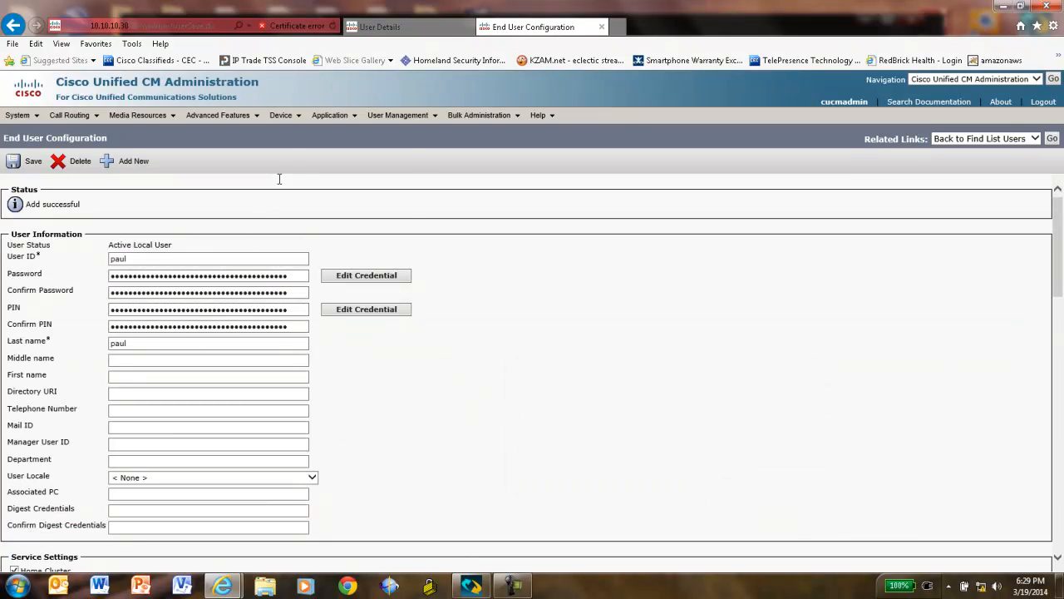
From Device > Phone, add a new phone of type Third-party SIP Device (Advanced)
{"action": "mouse_move", "coordinate": [292, 125]}
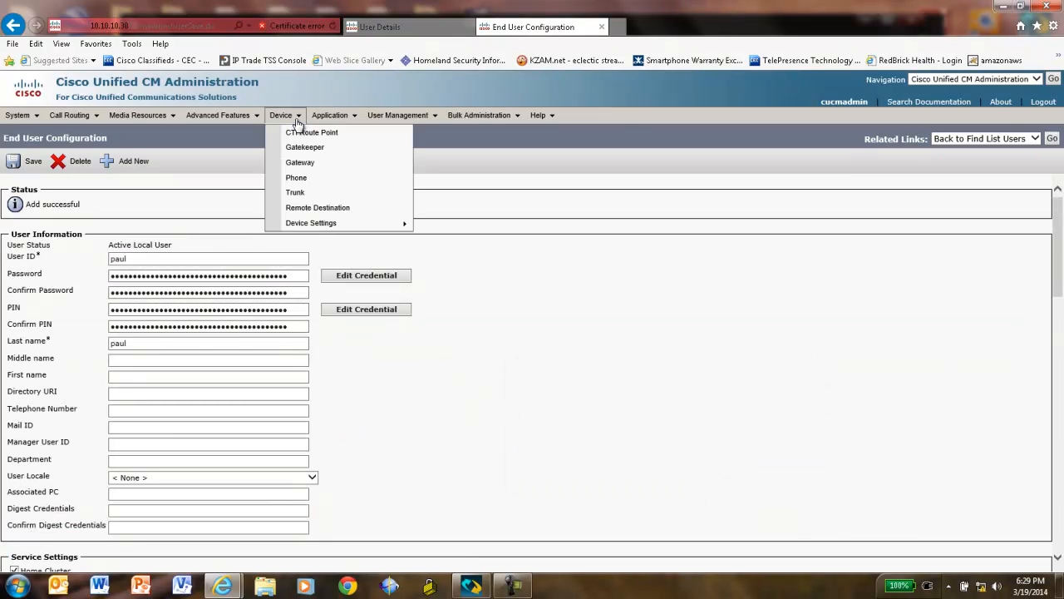
{"action": "left_click", "coordinate": [297, 181]}
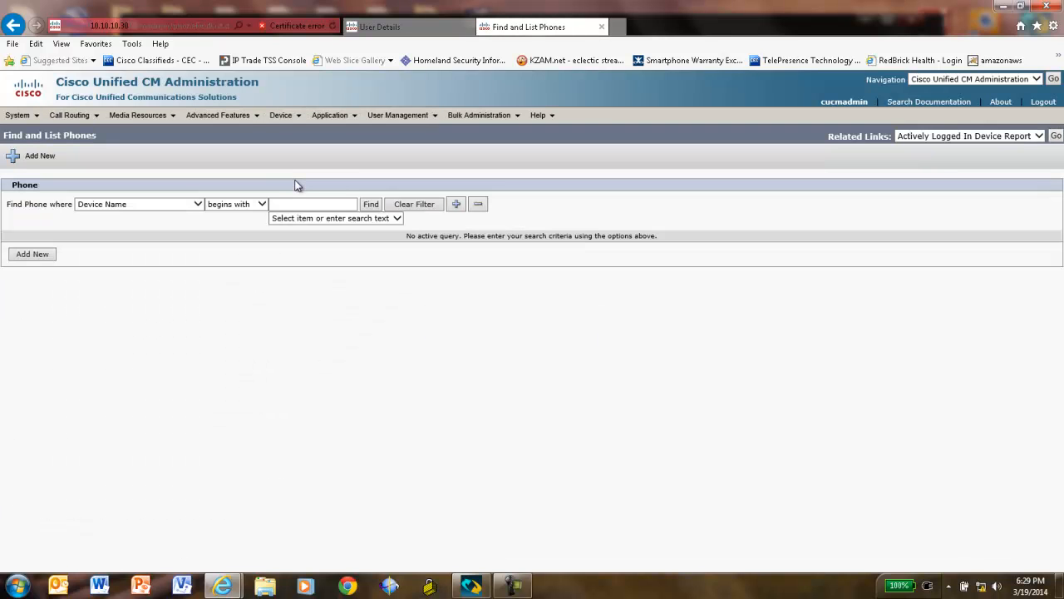
{"action": "left_click", "coordinate": [370, 204]}
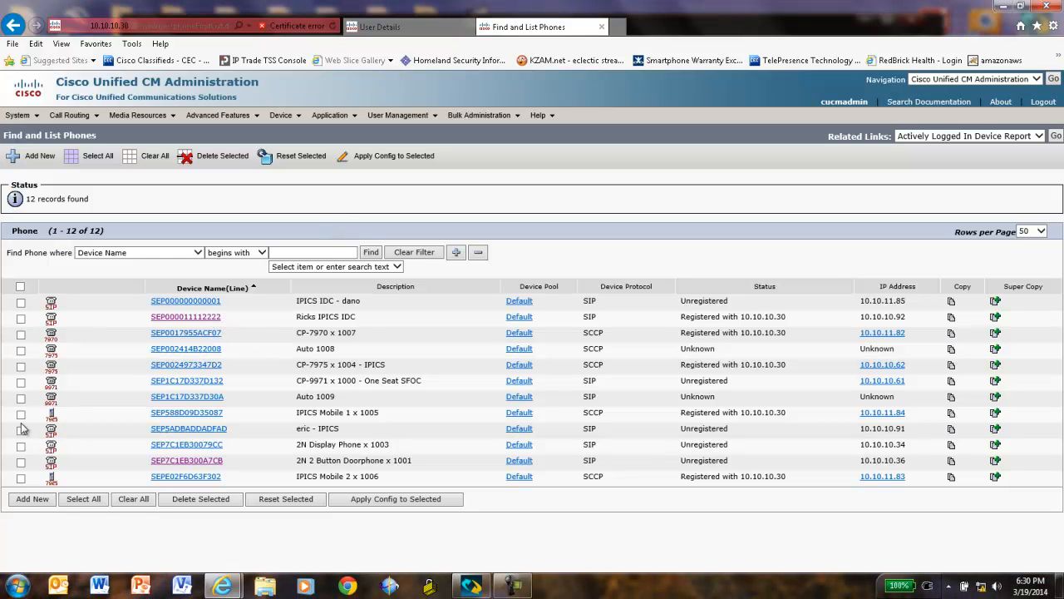
{"action": "left_click", "coordinate": [30, 503]}
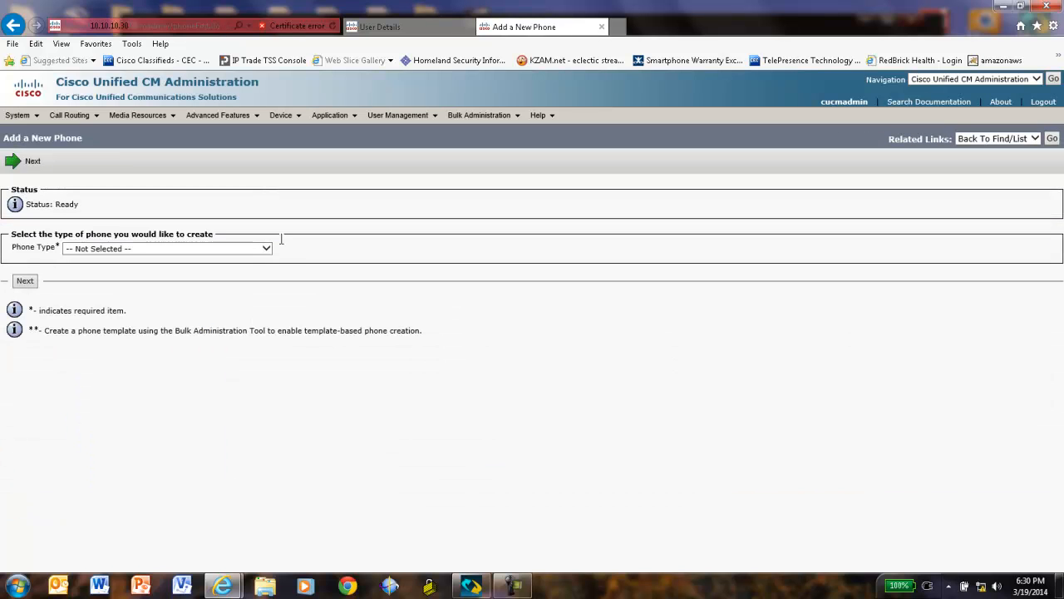
{"action": "left_click", "coordinate": [266, 249]}
{"action": "left_click_drag", "start_coordinate": [266, 274], "coordinate": [250, 461]}
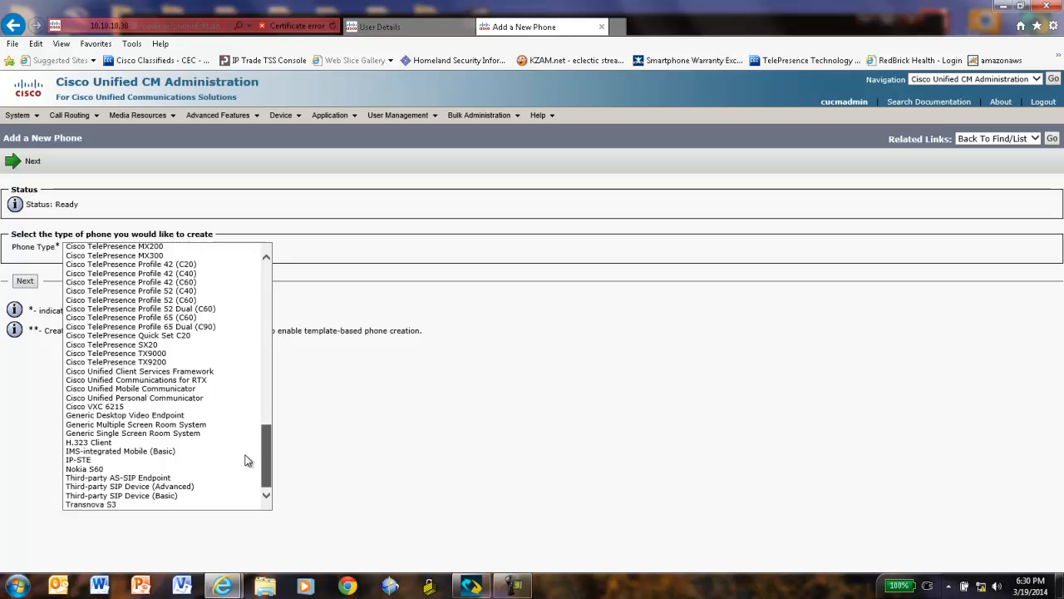
{"action": "left_click", "coordinate": [164, 487]}
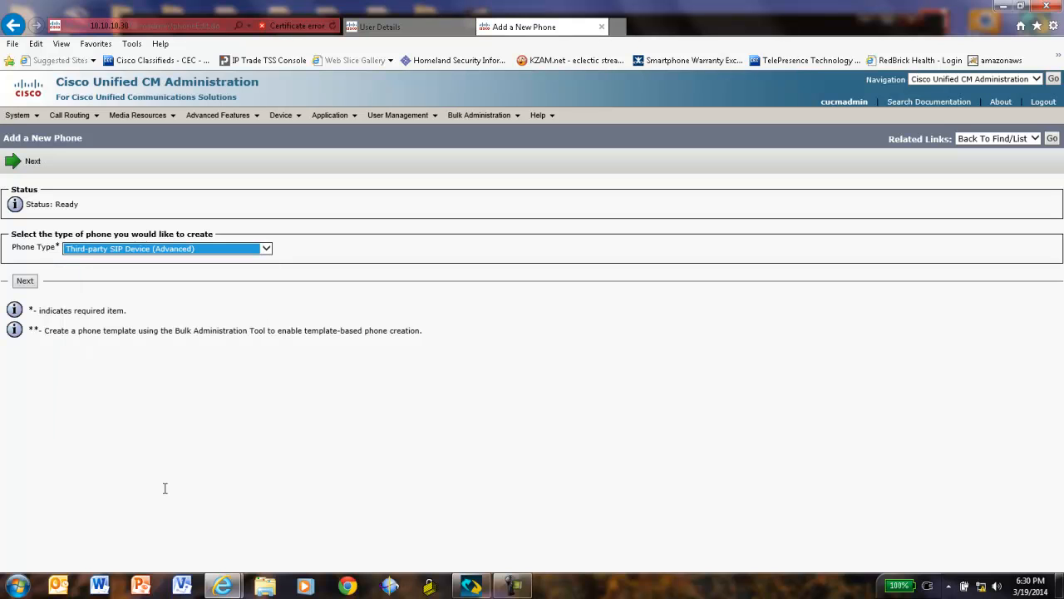
{"action": "left_click", "coordinate": [31, 286]}
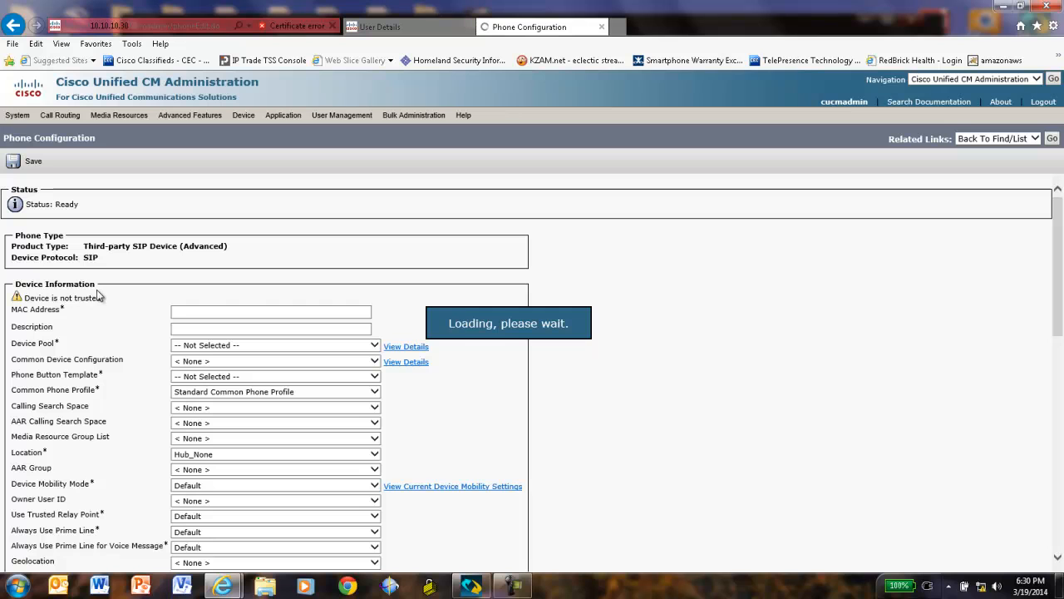
{"action": "left_click", "coordinate": [241, 311]}
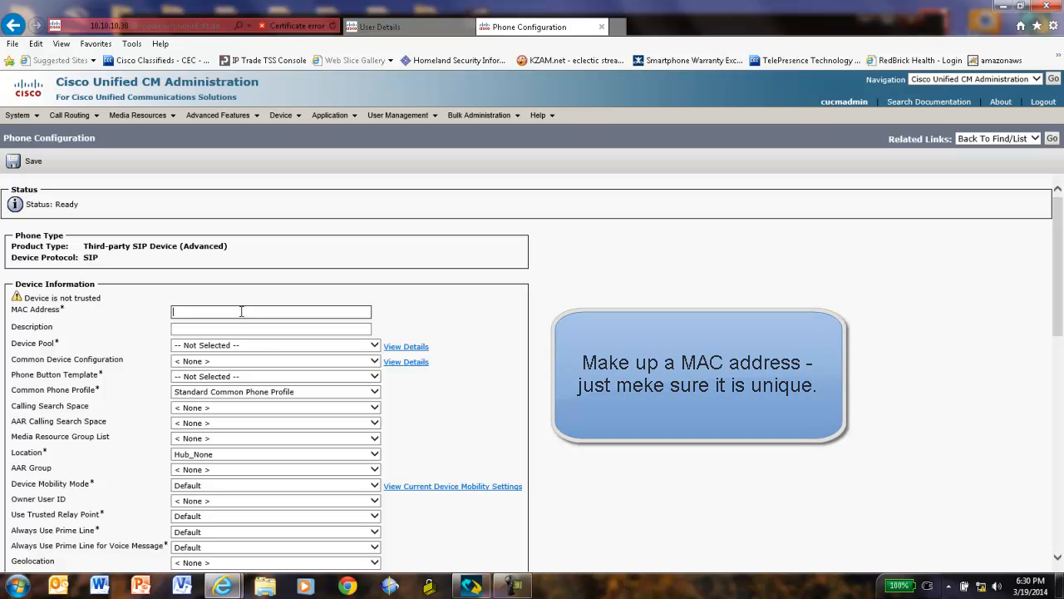
{"action": "type", "text": "00000"}
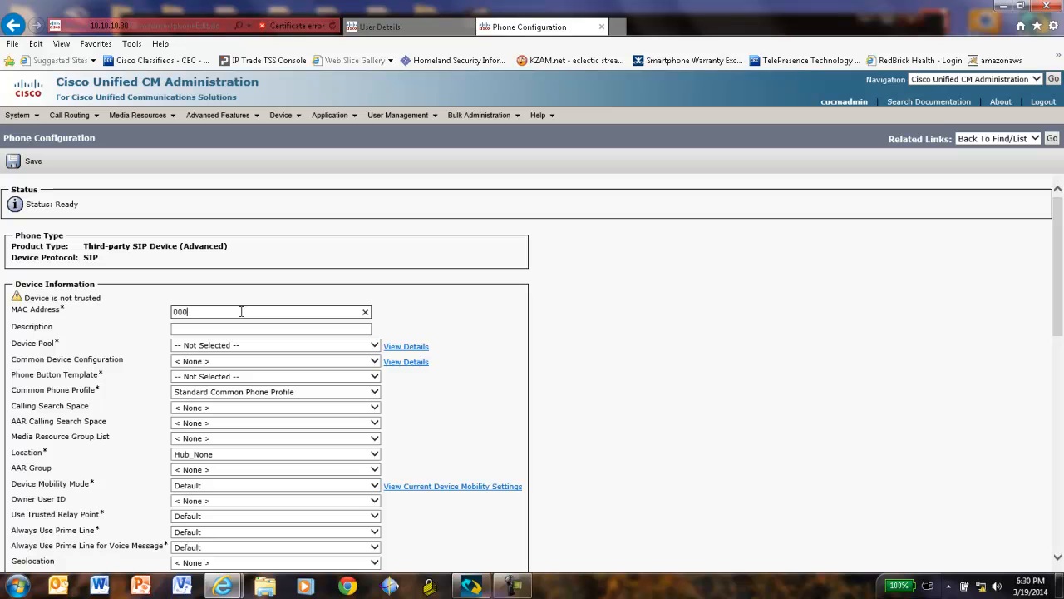
{"action": "type", "text": "000"}
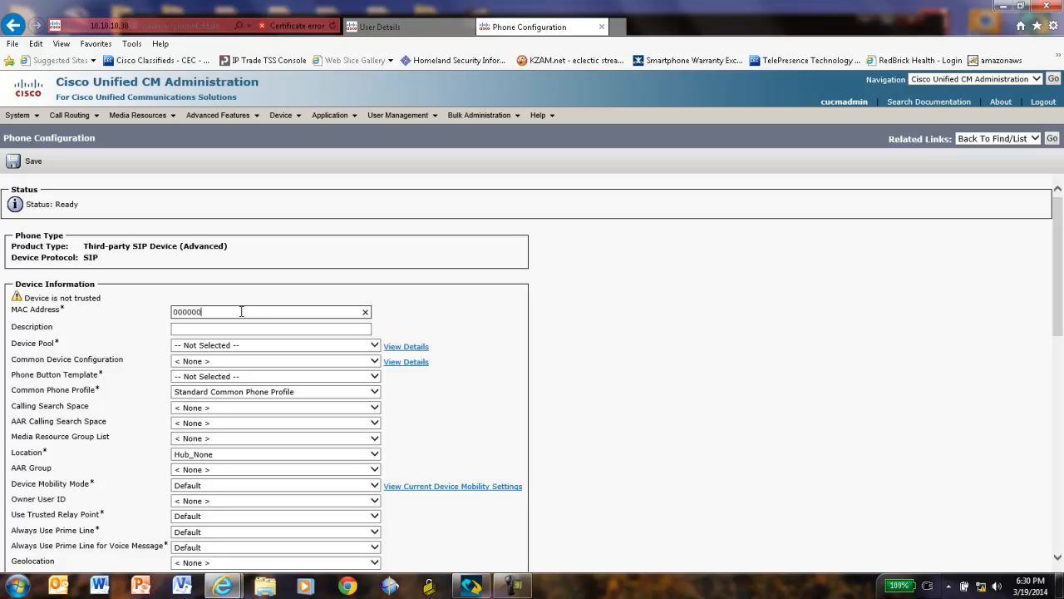
{"action": "type", "text": "0002"}
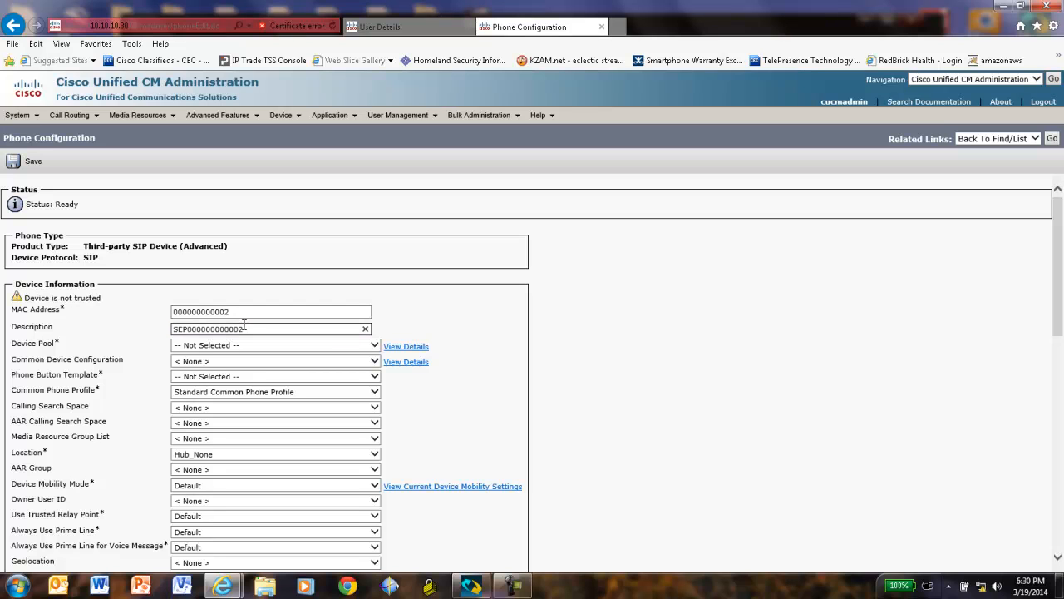
{"action": "left_click_drag", "start_coordinate": [245, 328], "coordinate": [179, 321]}
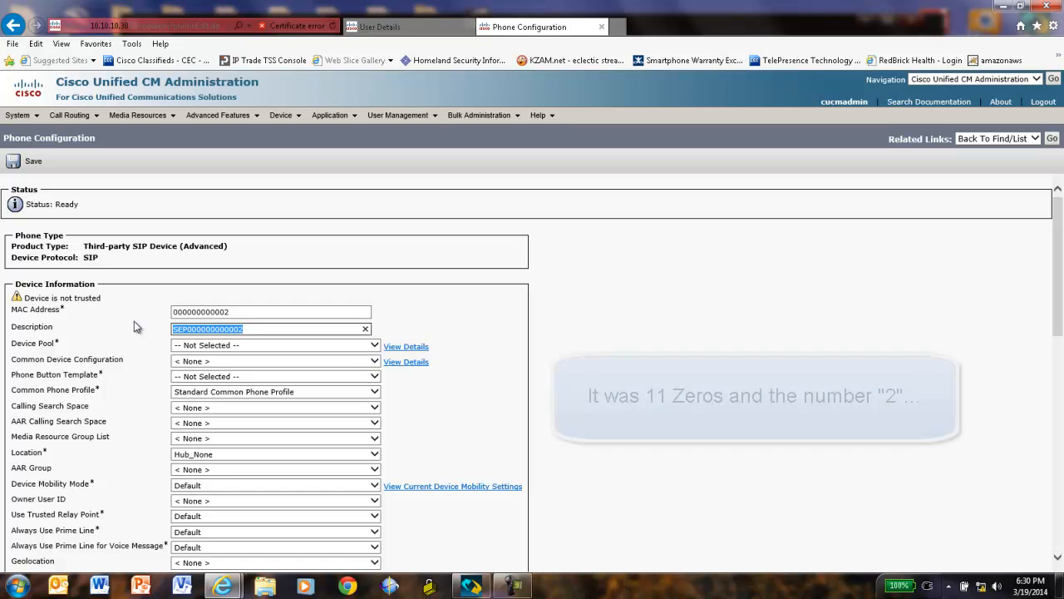
{"action": "type", "text": "Paul"}
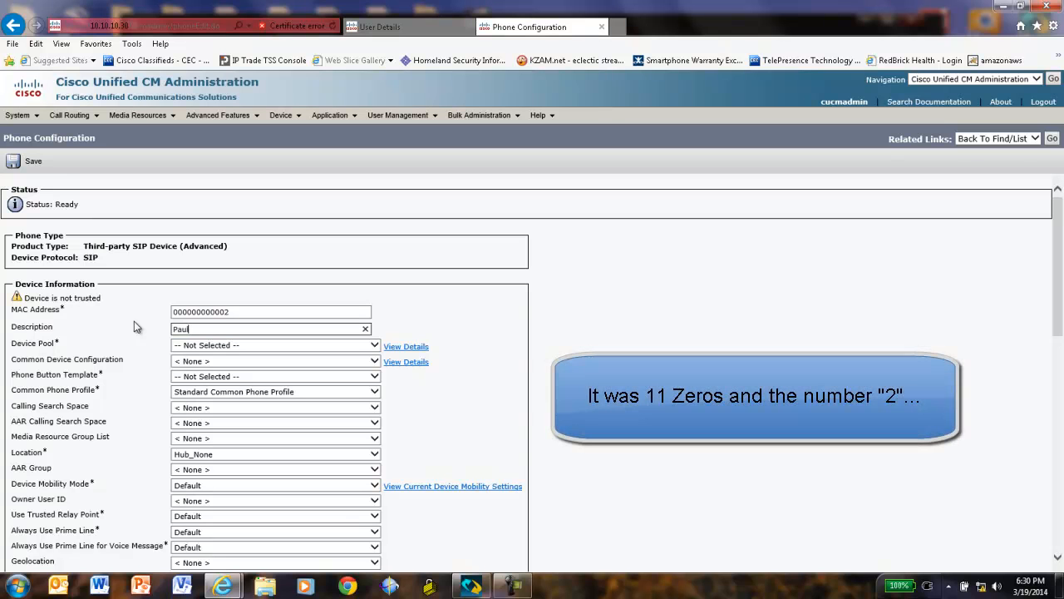
{"action": "type", "text": "s IDC Di"}
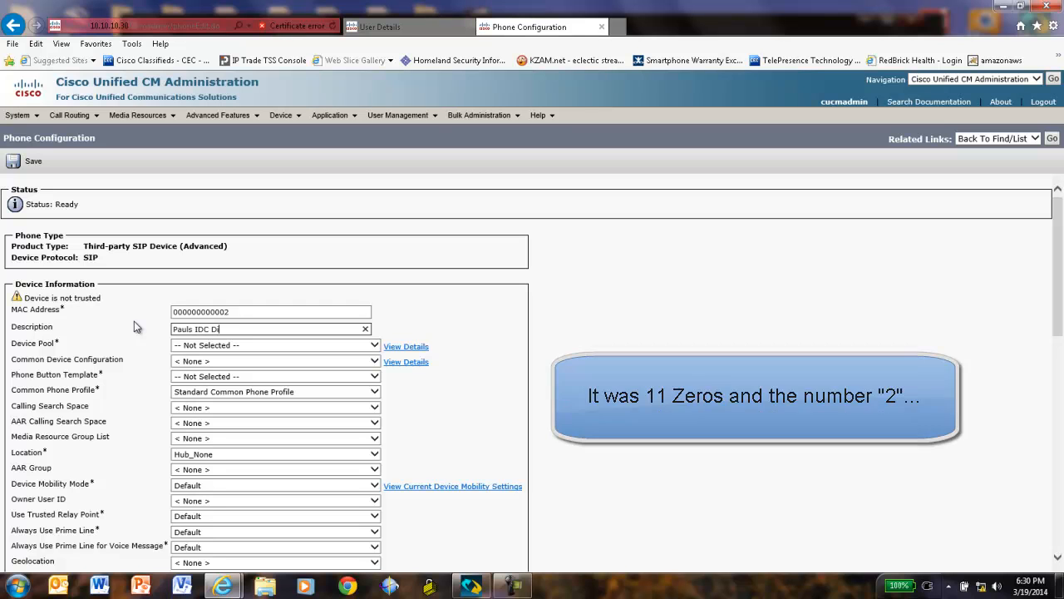
{"action": "type", "text": "aler"}
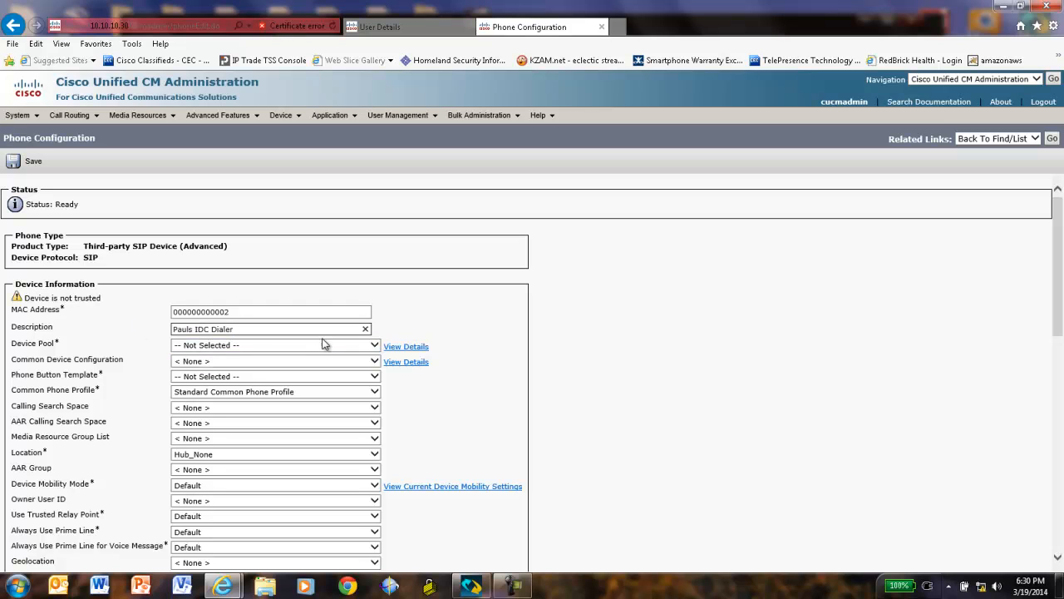
Choose the Default device pool, Third-party SIP Device (Advanced) button template, and the IDC user as owner
{"action": "left_click", "coordinate": [375, 349]}
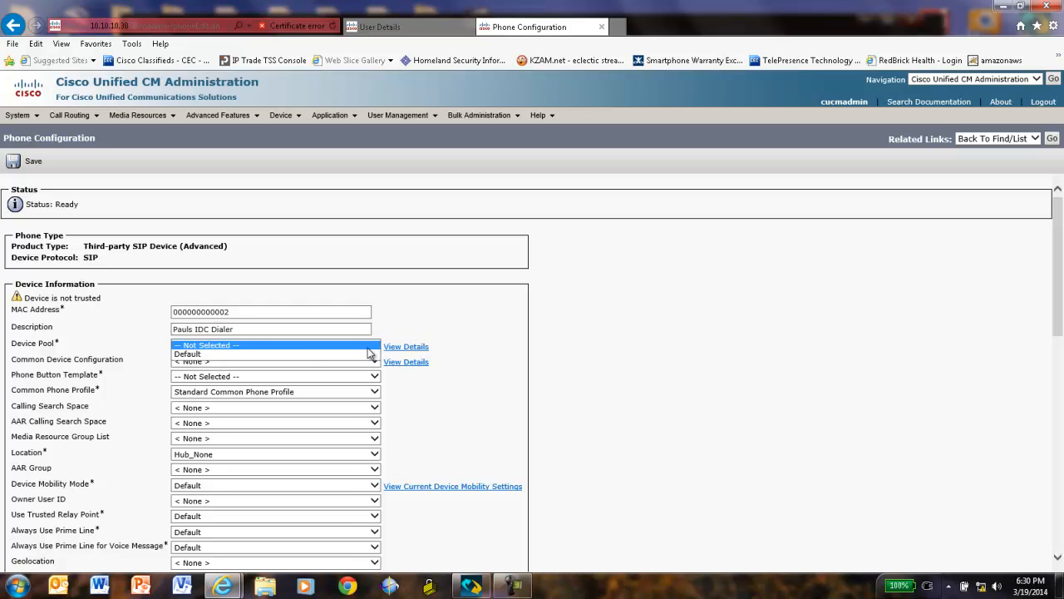
{"action": "left_click", "coordinate": [208, 359]}
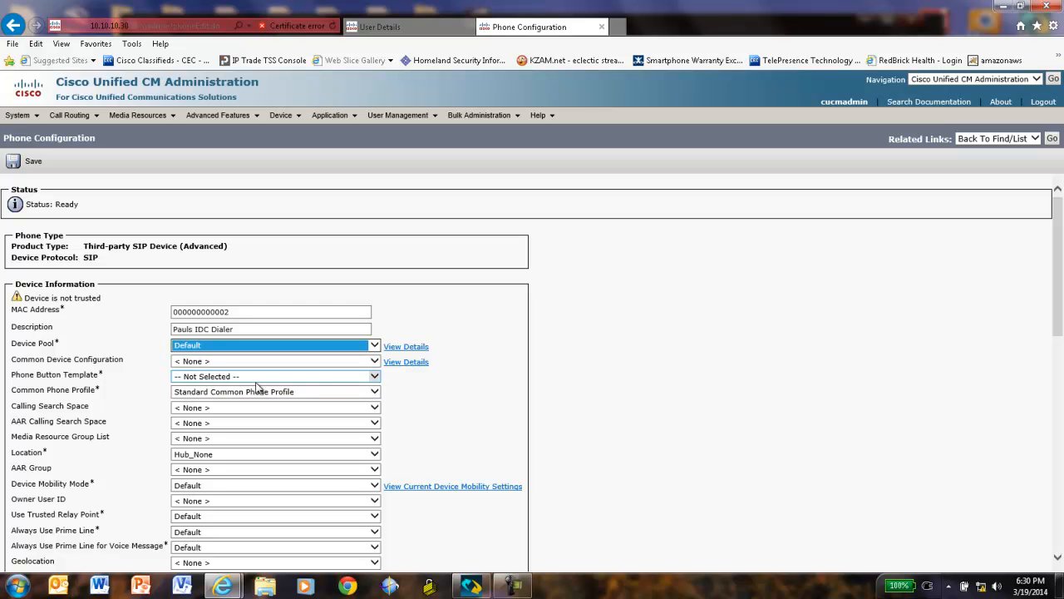
{"action": "left_click", "coordinate": [375, 377]}
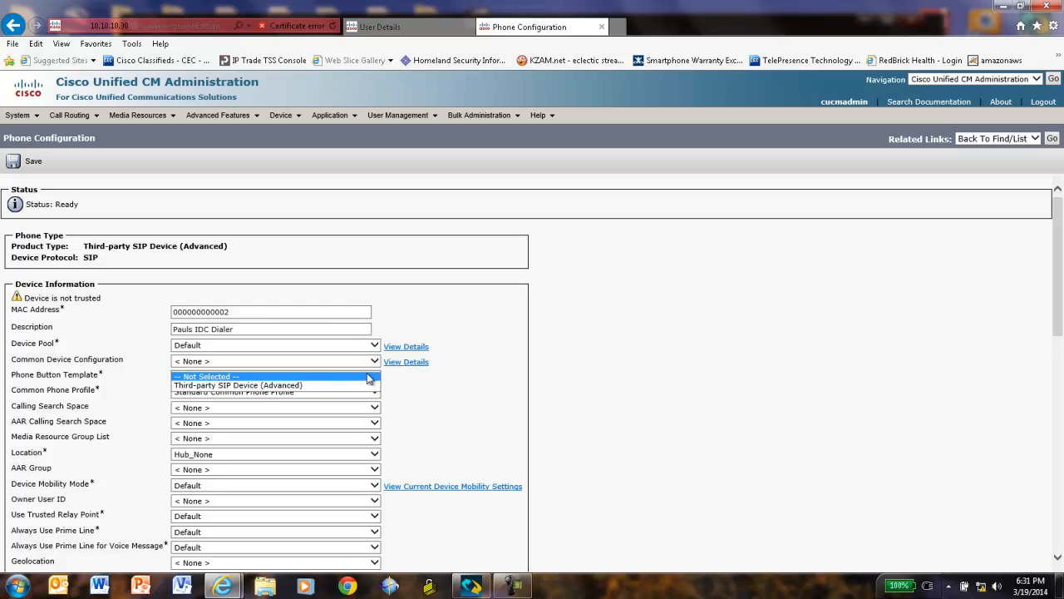
{"action": "left_click", "coordinate": [258, 386]}
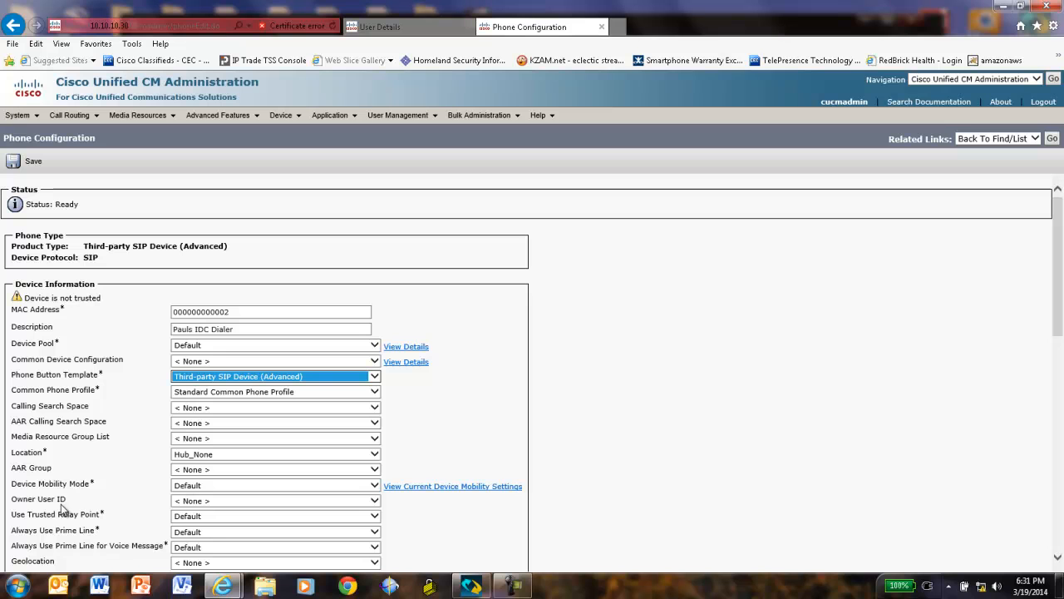
{"action": "left_click", "coordinate": [374, 501]}
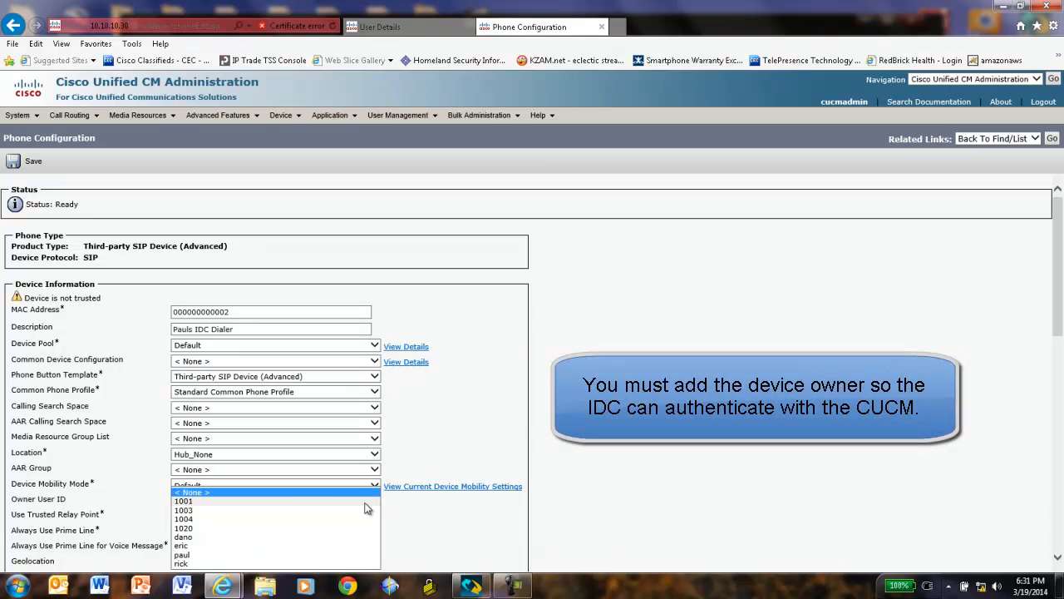
{"action": "left_click", "coordinate": [194, 555]}
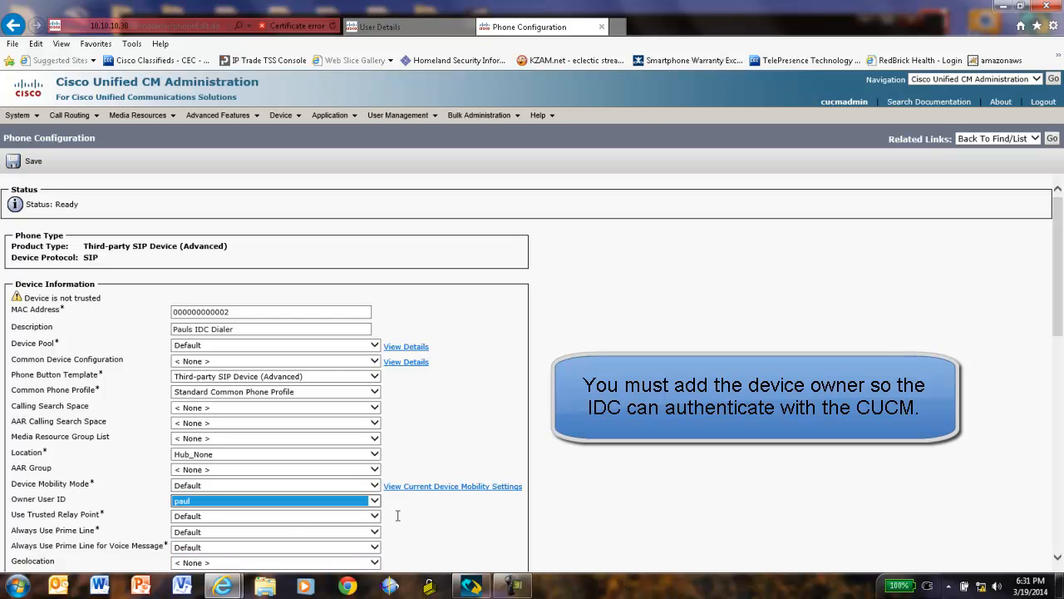
{"action": "left_click_drag", "start_coordinate": [1059, 288], "coordinate": [1036, 442]}
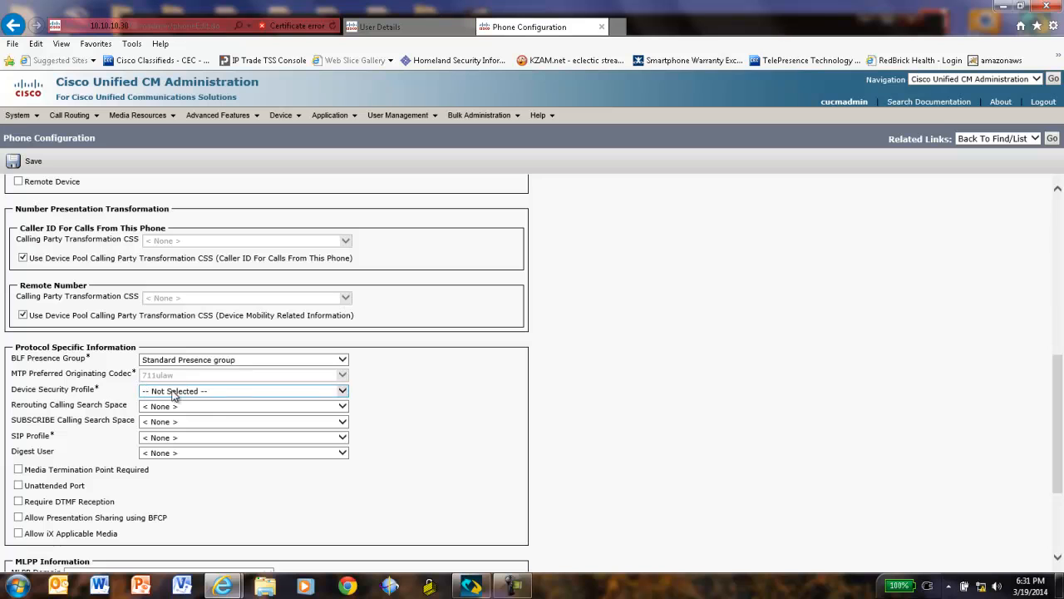
Choose the Standard SIP Non-Secure security profile, Standard SIP Profile, IDC user as digest user, and save
{"action": "left_click", "coordinate": [342, 392]}
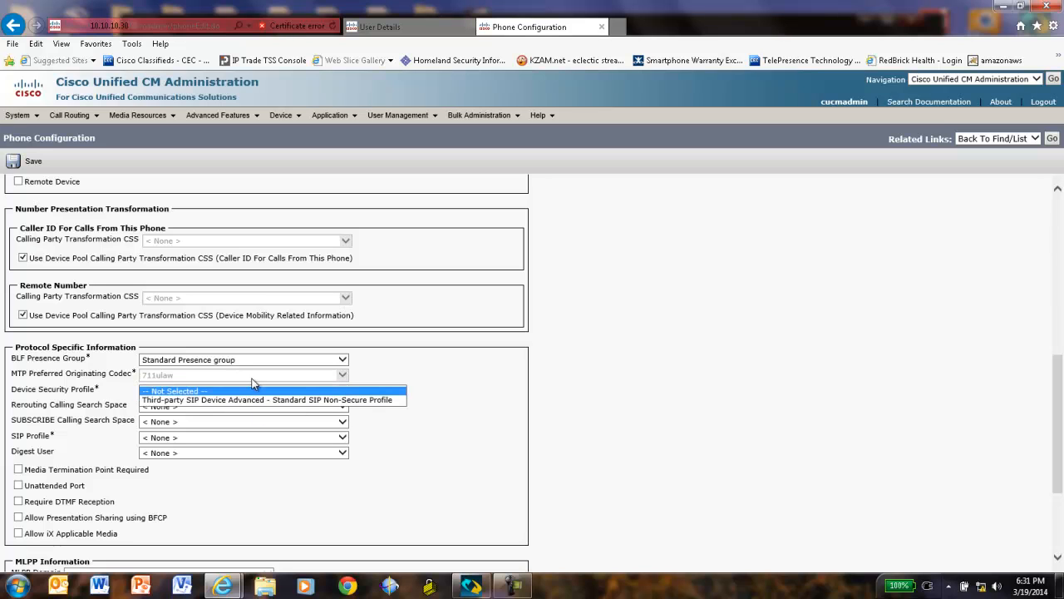
{"action": "left_click", "coordinate": [207, 400]}
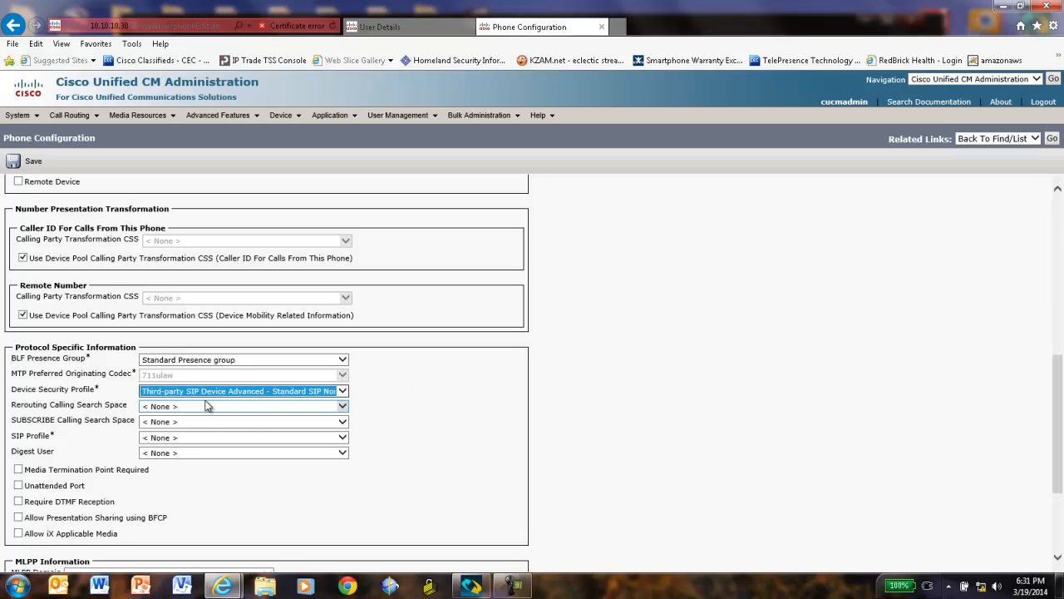
{"action": "left_click", "coordinate": [344, 438]}
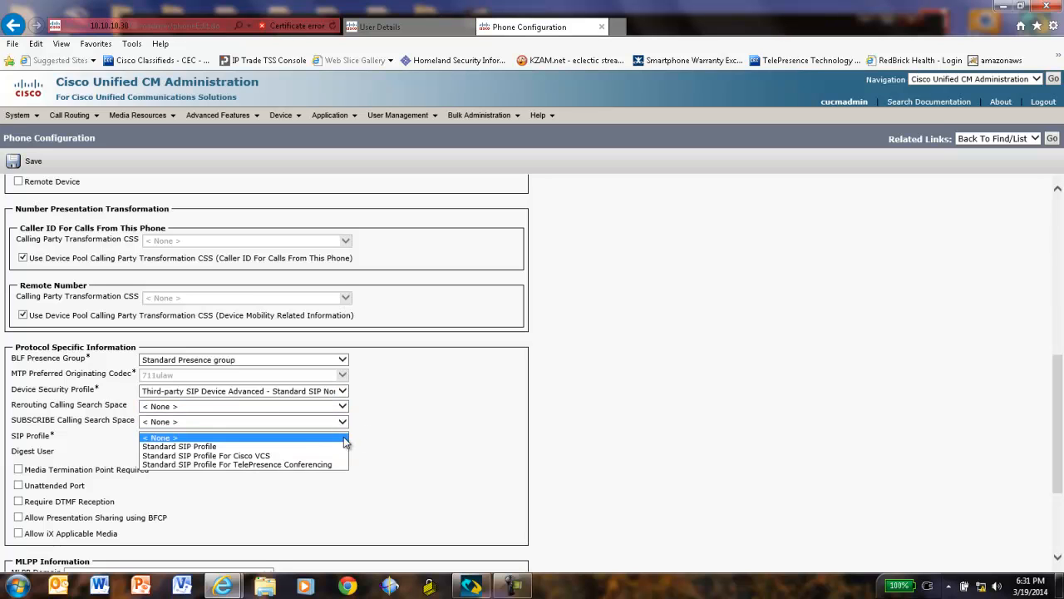
{"action": "left_click", "coordinate": [222, 447]}
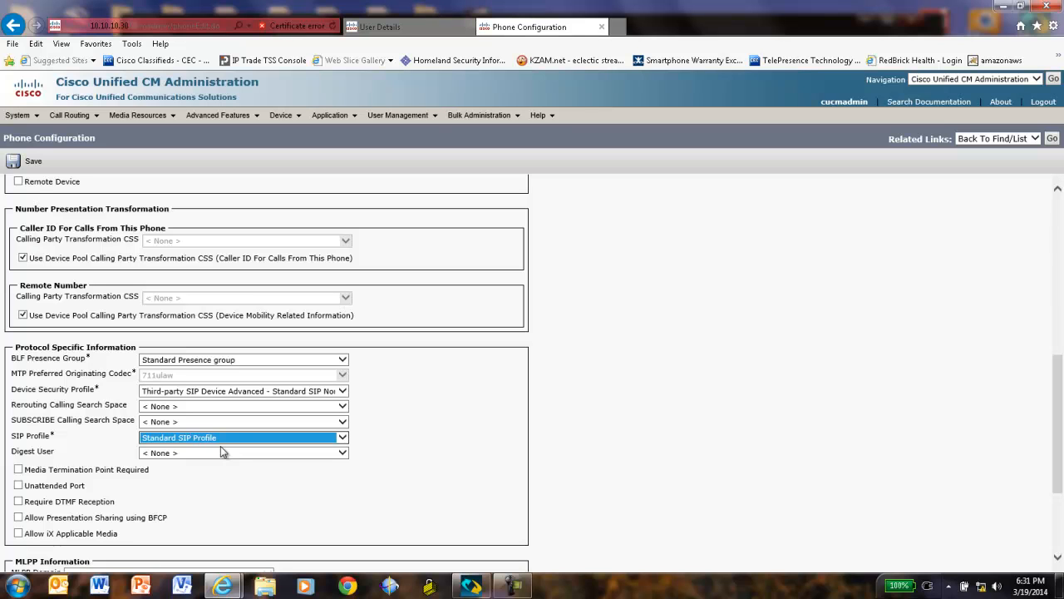
{"action": "left_click", "coordinate": [343, 454]}
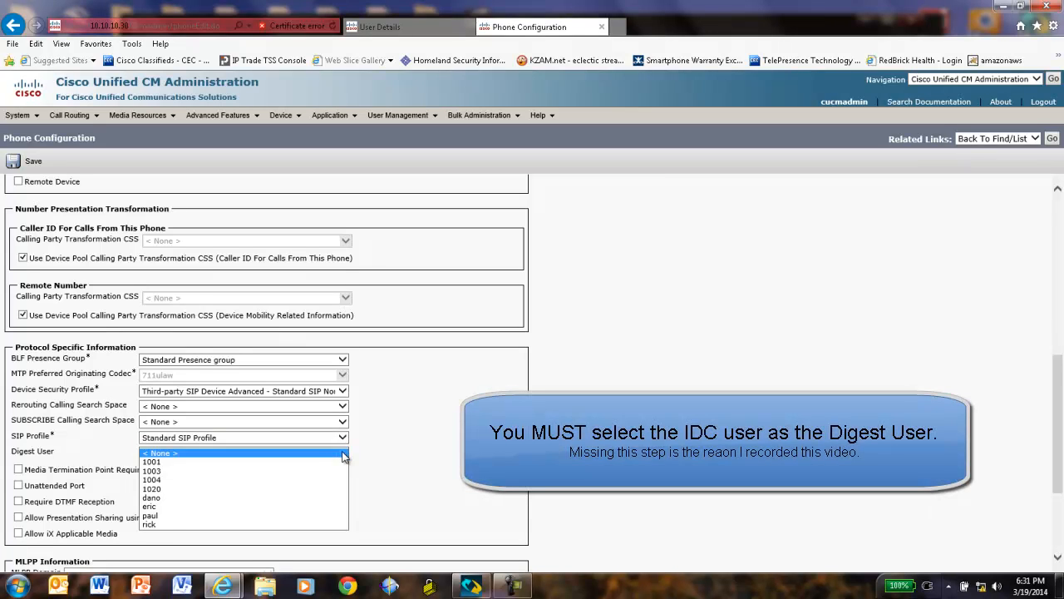
{"action": "left_click", "coordinate": [158, 516]}
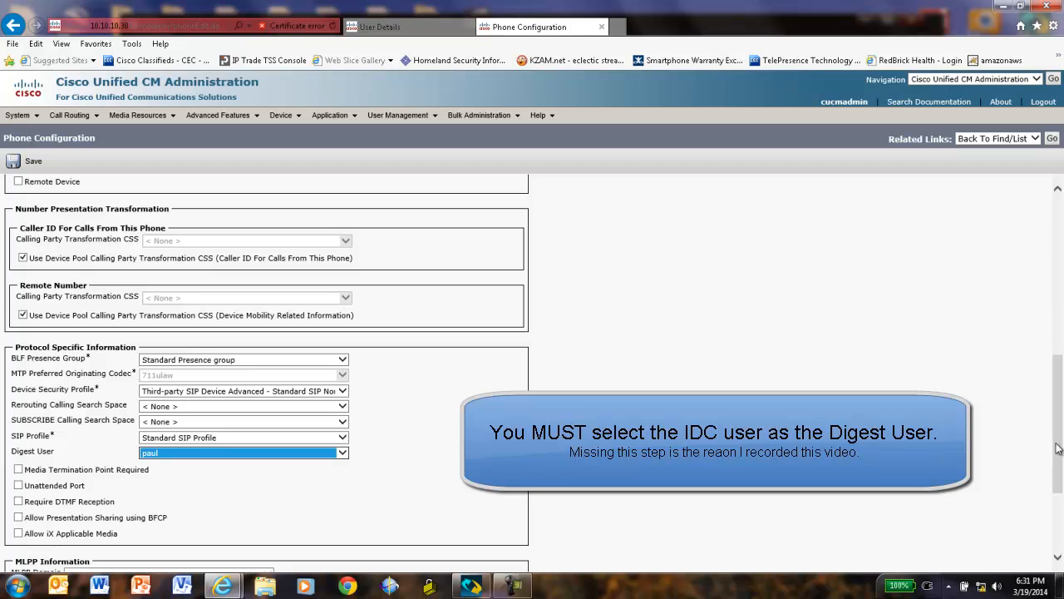
{"action": "left_click_drag", "start_coordinate": [1059, 459], "coordinate": [1060, 516]}
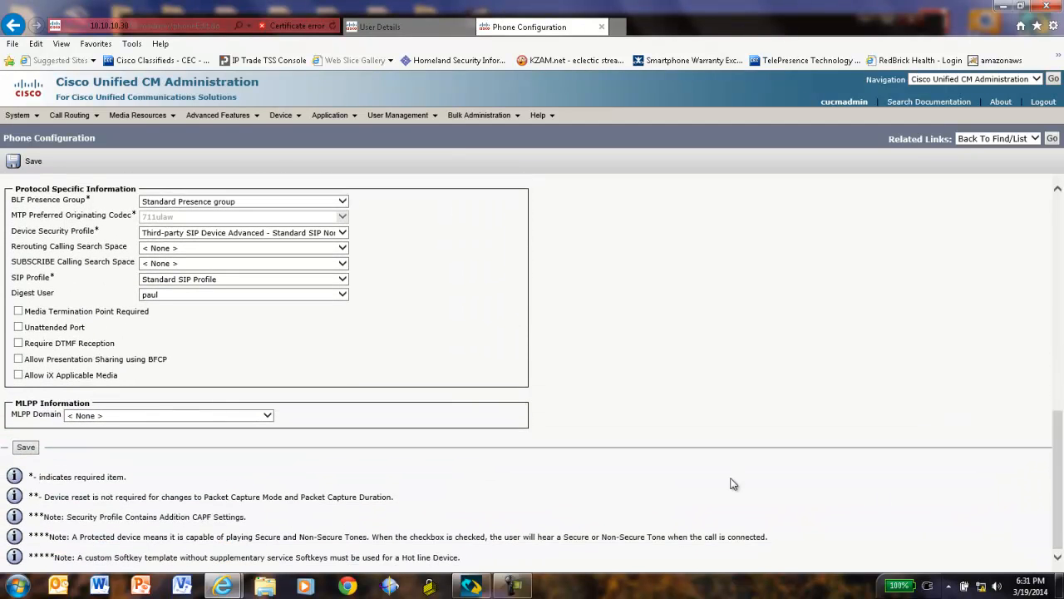
{"action": "left_click", "coordinate": [27, 447]}
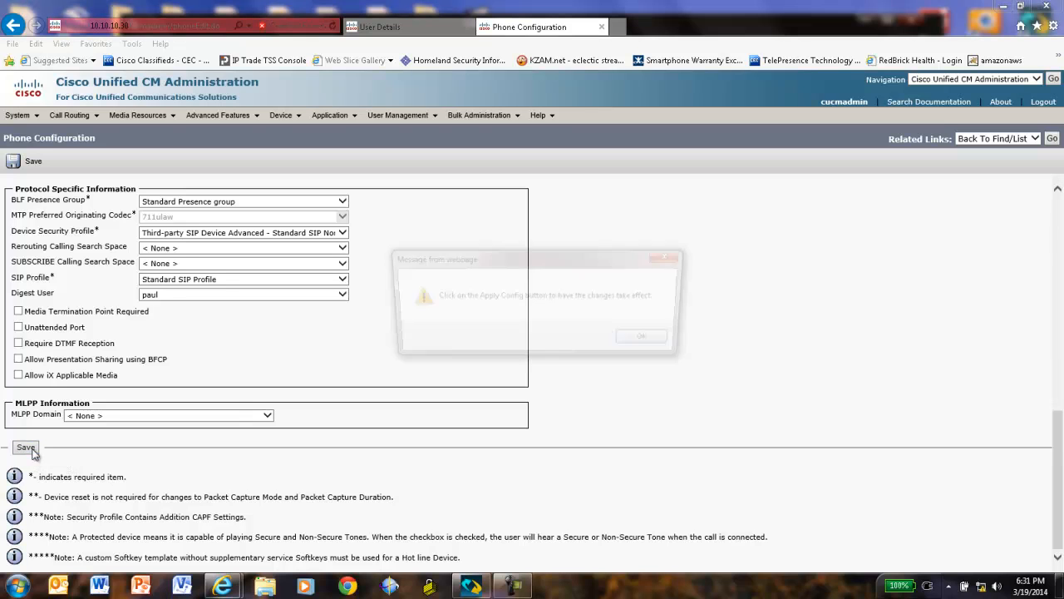
Dismiss the Apply Config alert and scroll down to the phone's eight empty line slots
{"action": "left_click", "coordinate": [652, 342]}
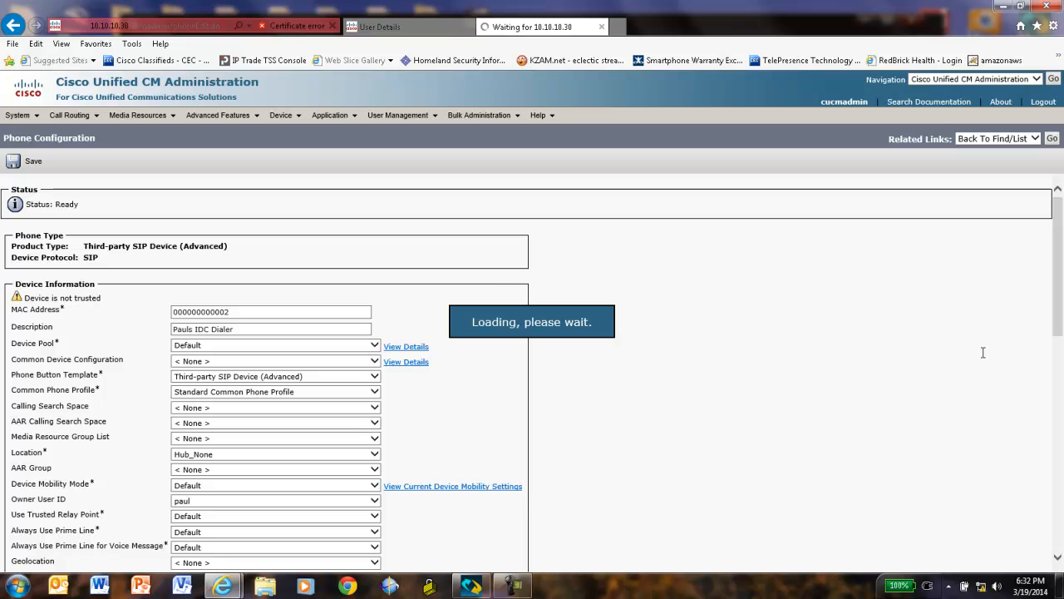
{"action": "left_click_drag", "start_coordinate": [1058, 328], "coordinate": [1059, 497]}
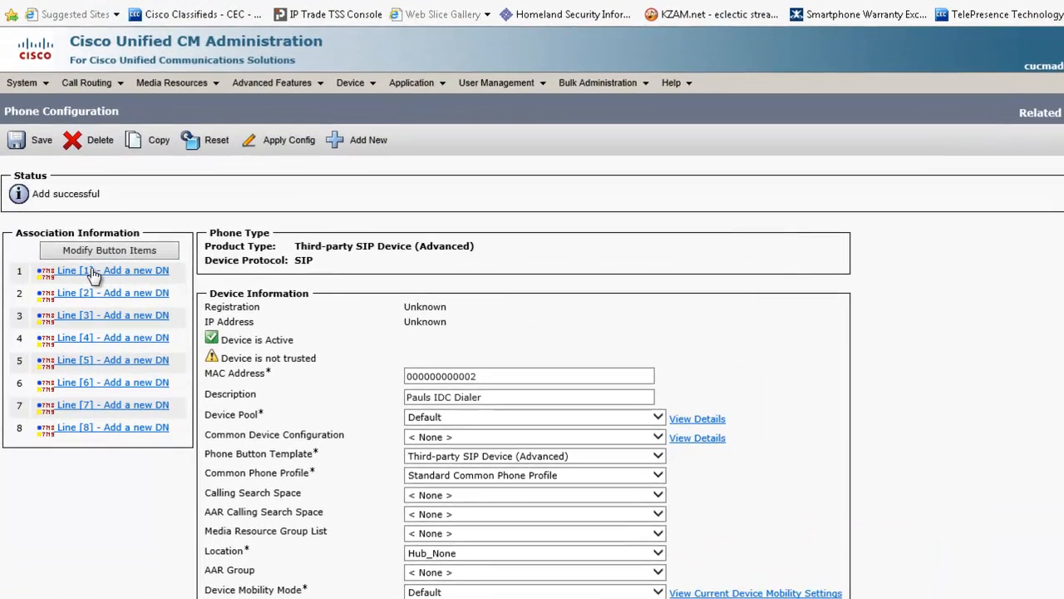
Give line 1 directory number 1024 with the user's IDC description and alerting name
{"action": "left_click", "coordinate": [73, 269]}
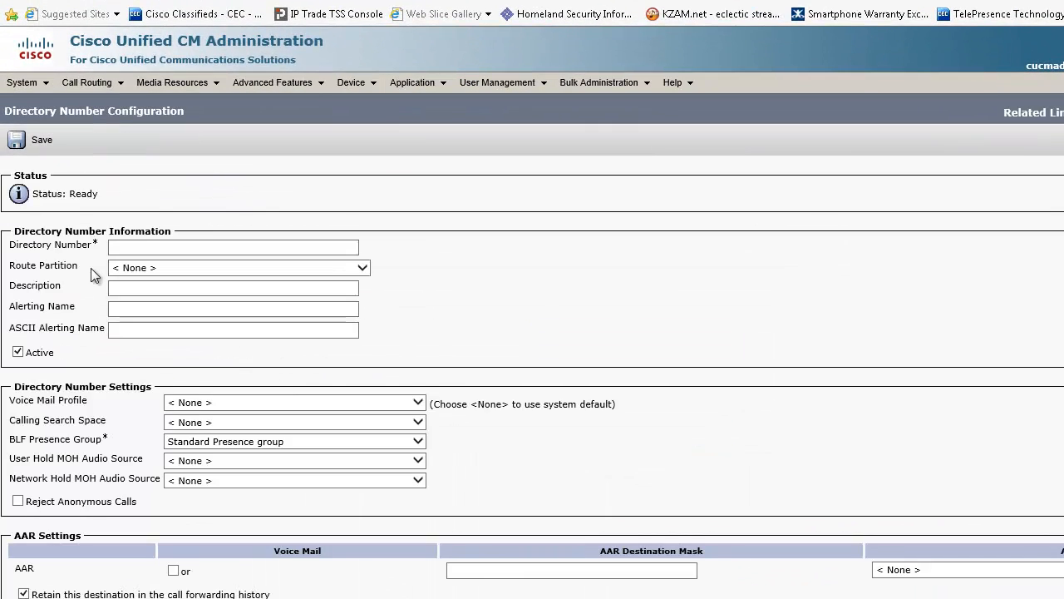
{"action": "left_click", "coordinate": [144, 248]}
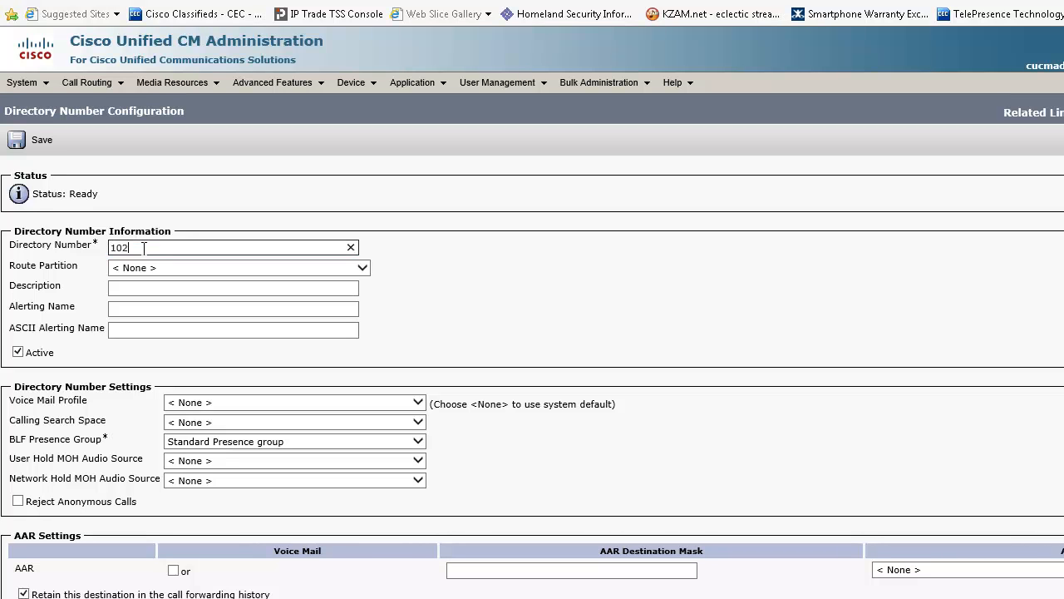
{"action": "left_click", "coordinate": [149, 286]}
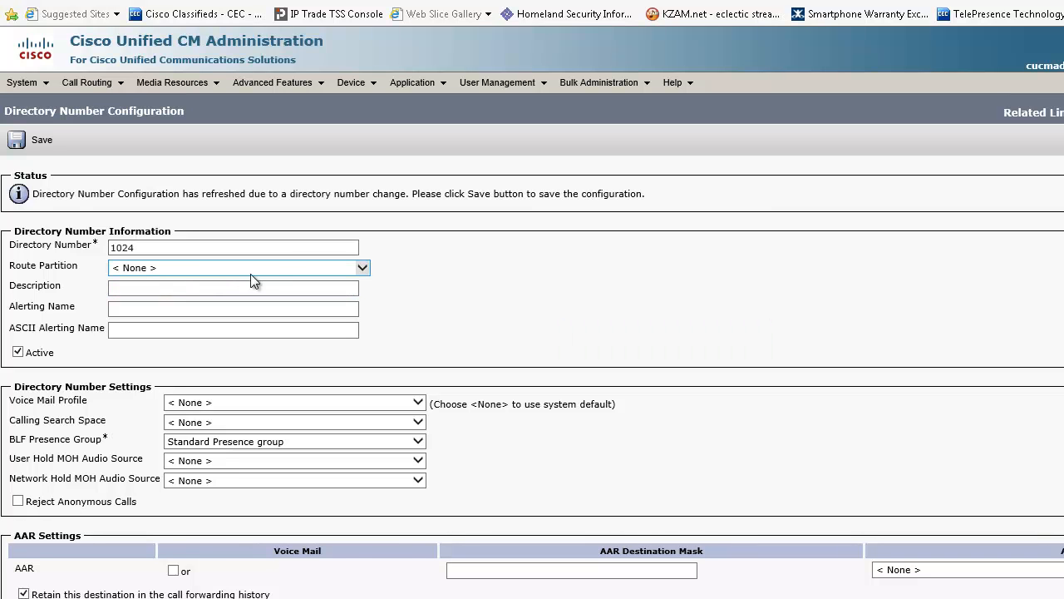
{"action": "left_click", "coordinate": [147, 286]}
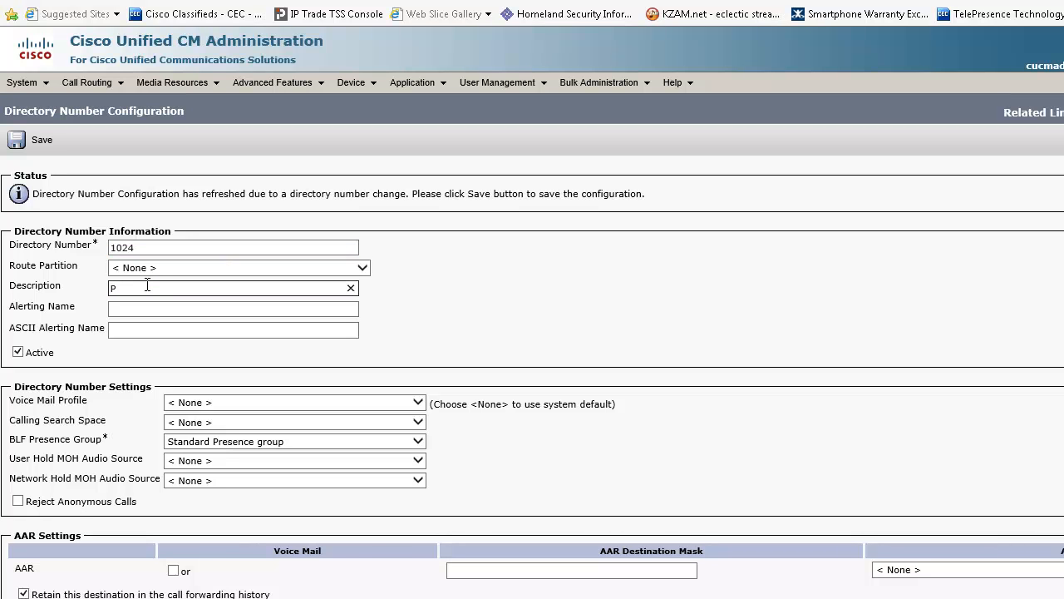
{"action": "type", "text": "Pauls IDC"}
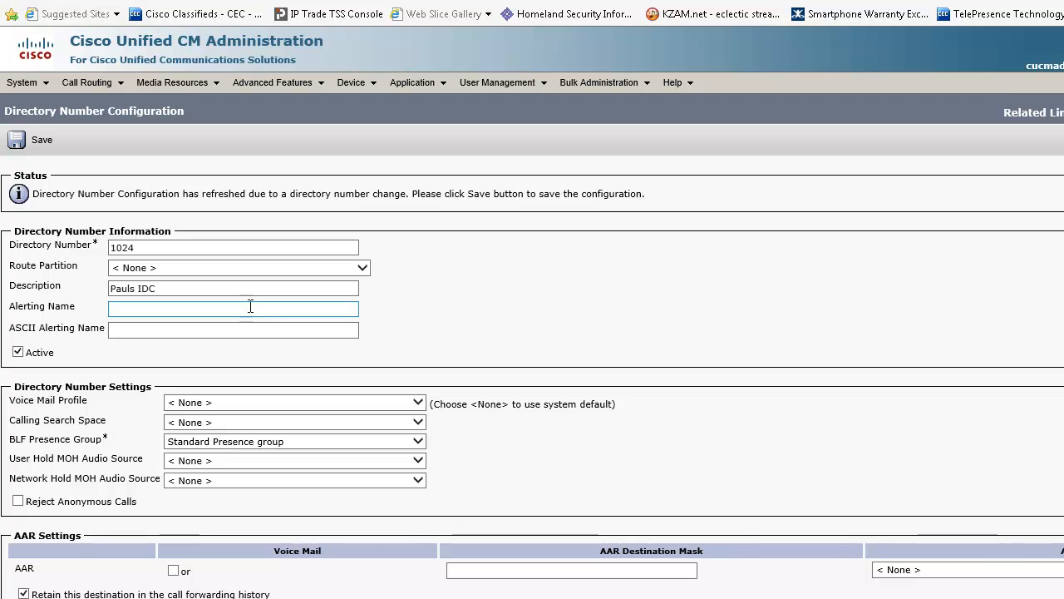
{"action": "left_click", "coordinate": [249, 308]}
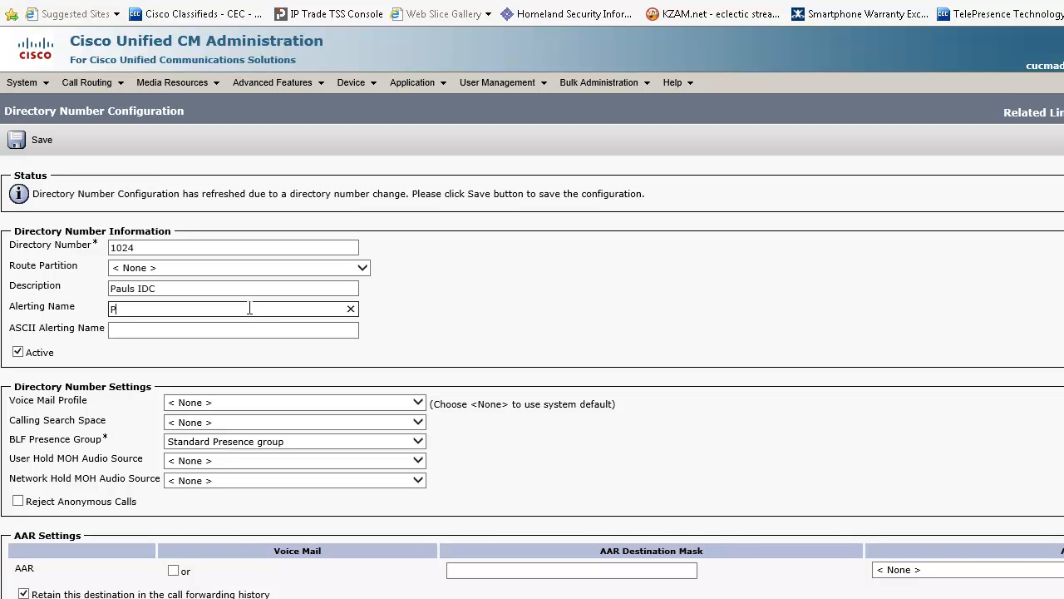
{"action": "type", "text": "Pauls IDC"}
{"action": "key", "text": "Tab"}
{"action": "key", "text": "Tab"}
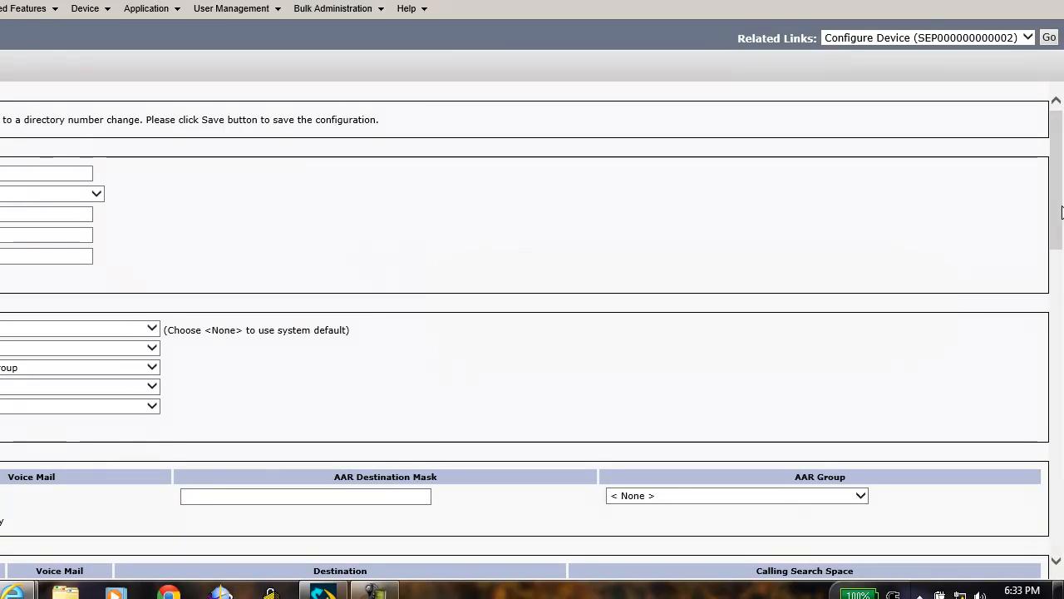
{"action": "left_click_drag", "start_coordinate": [1061, 213], "coordinate": [1061, 516]}
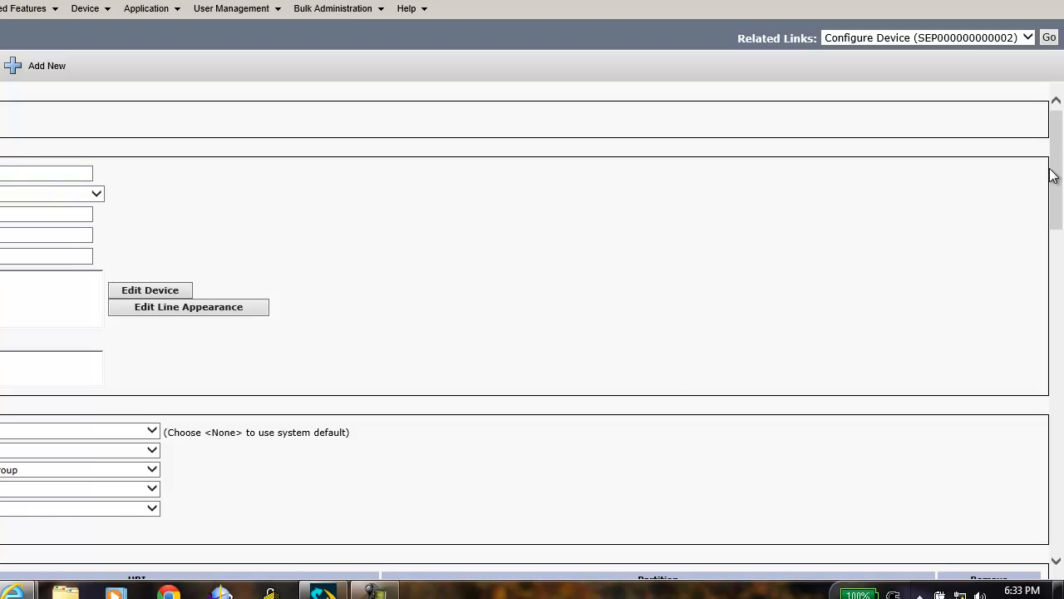
{"action": "left_click_drag", "start_coordinate": [1056, 176], "coordinate": [1061, 499]}
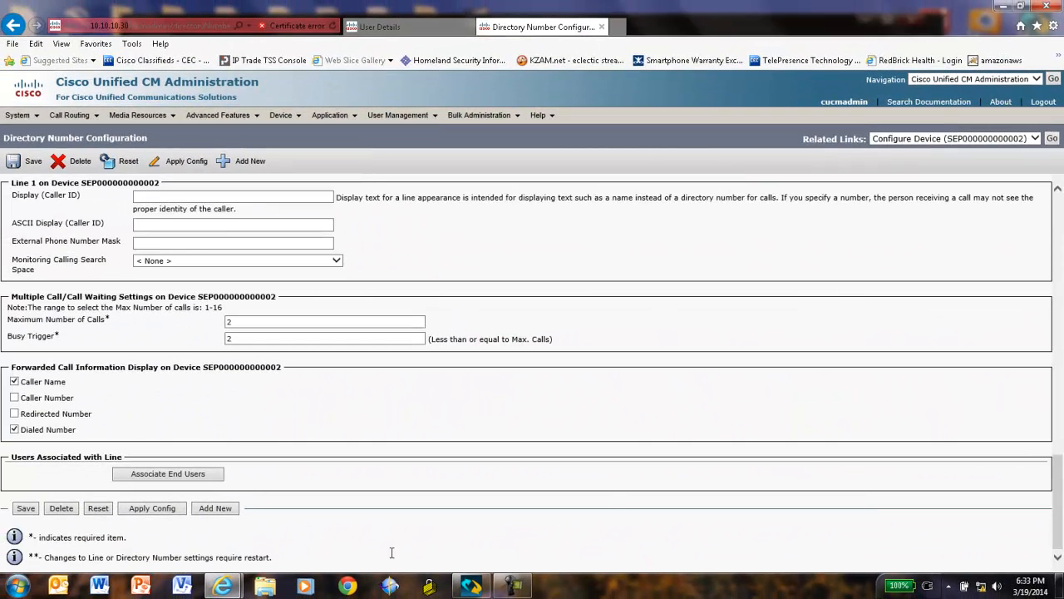
Associate the end user with line 1024, save the line, then open that user's record
{"action": "left_click", "coordinate": [124, 478]}
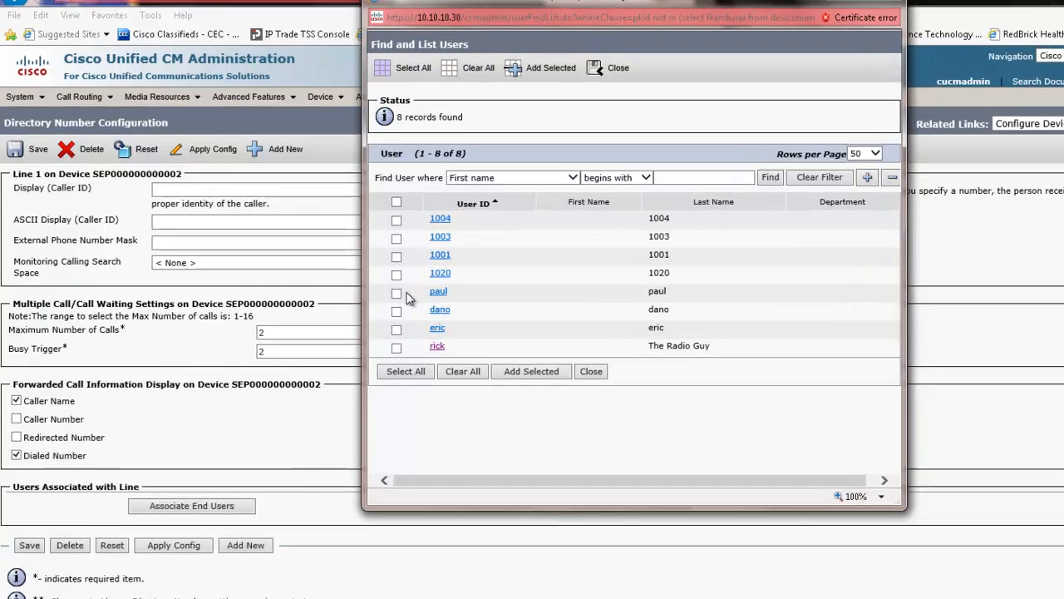
{"action": "left_click", "coordinate": [349, 287]}
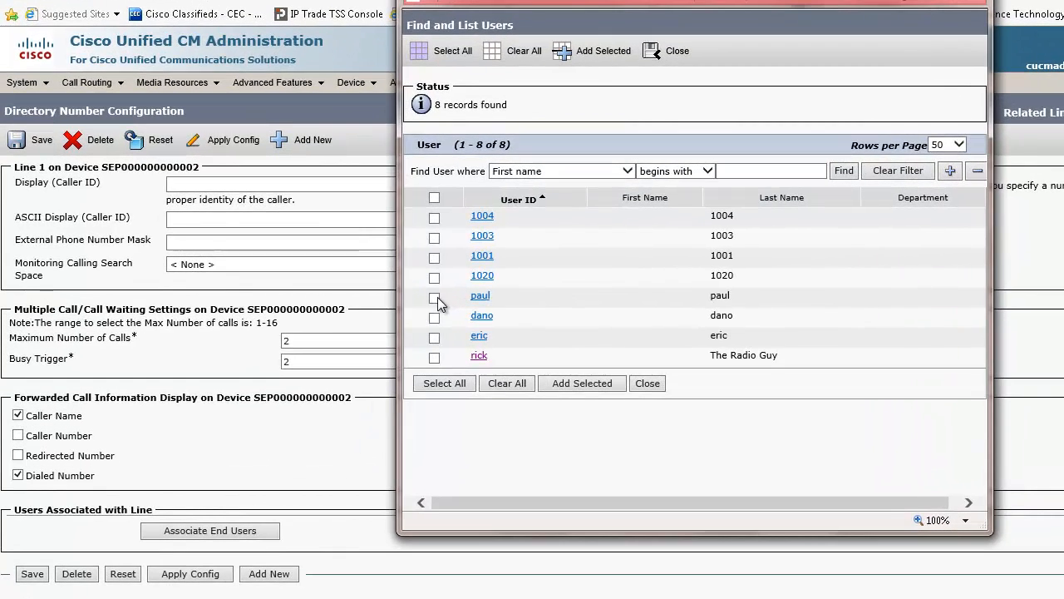
{"action": "left_click", "coordinate": [580, 384]}
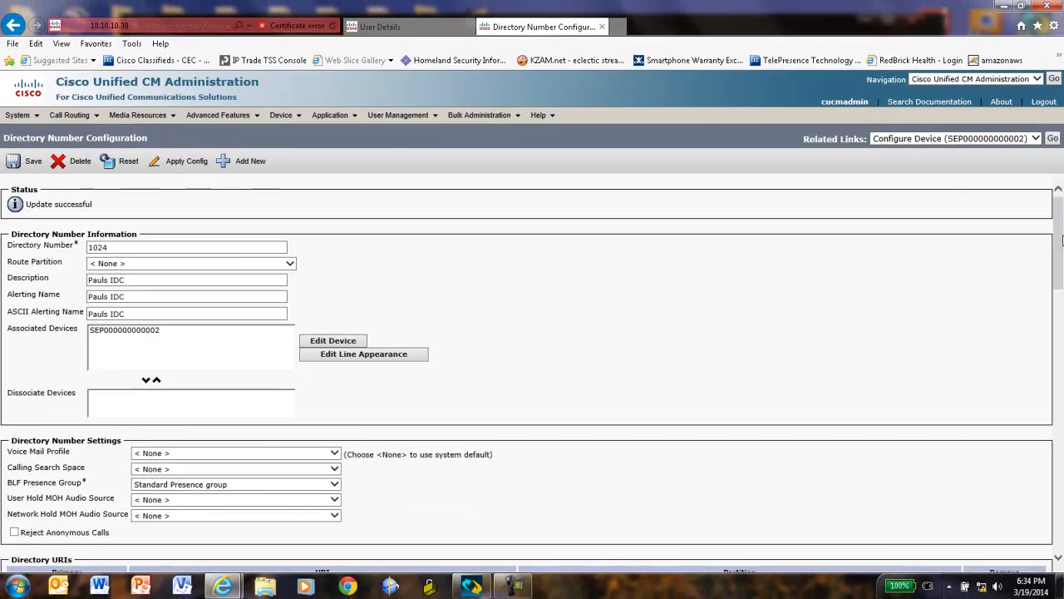
{"action": "left_click_drag", "start_coordinate": [1061, 232], "coordinate": [1062, 499]}
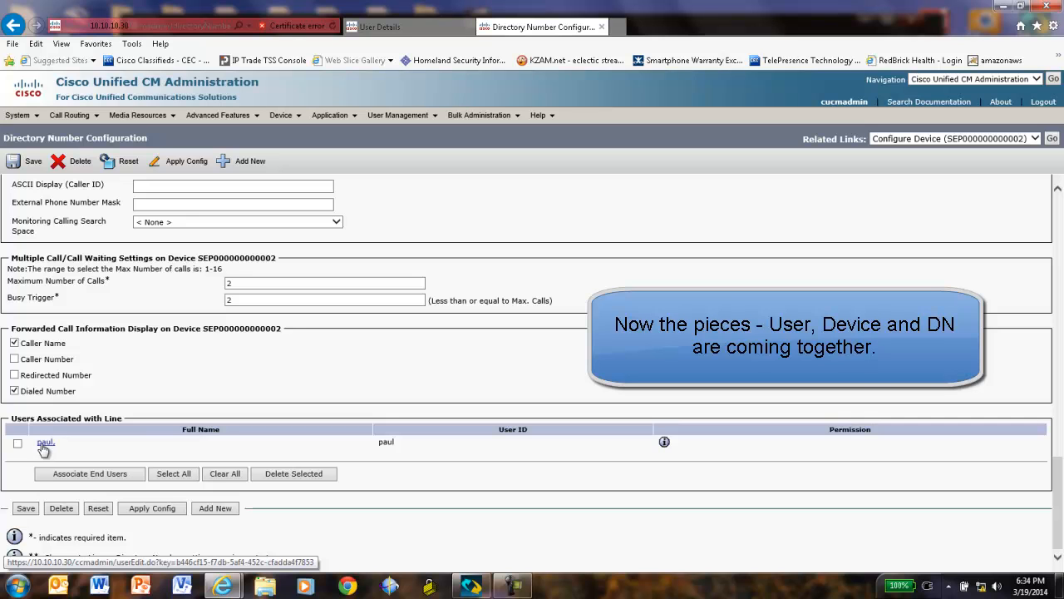
{"action": "left_click", "coordinate": [25, 512]}
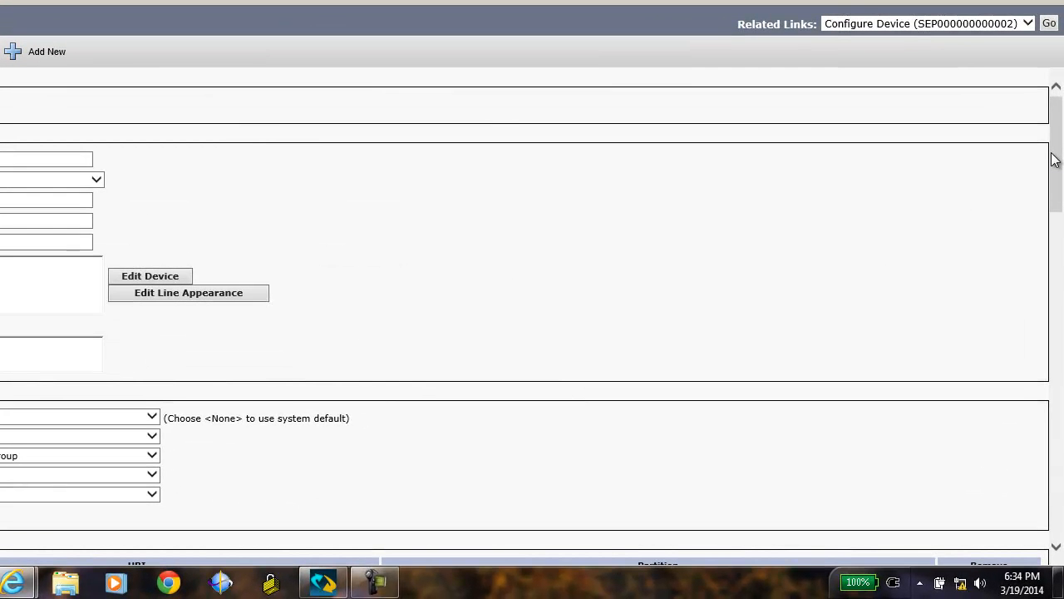
{"action": "left_click_drag", "start_coordinate": [1058, 167], "coordinate": [998, 546]}
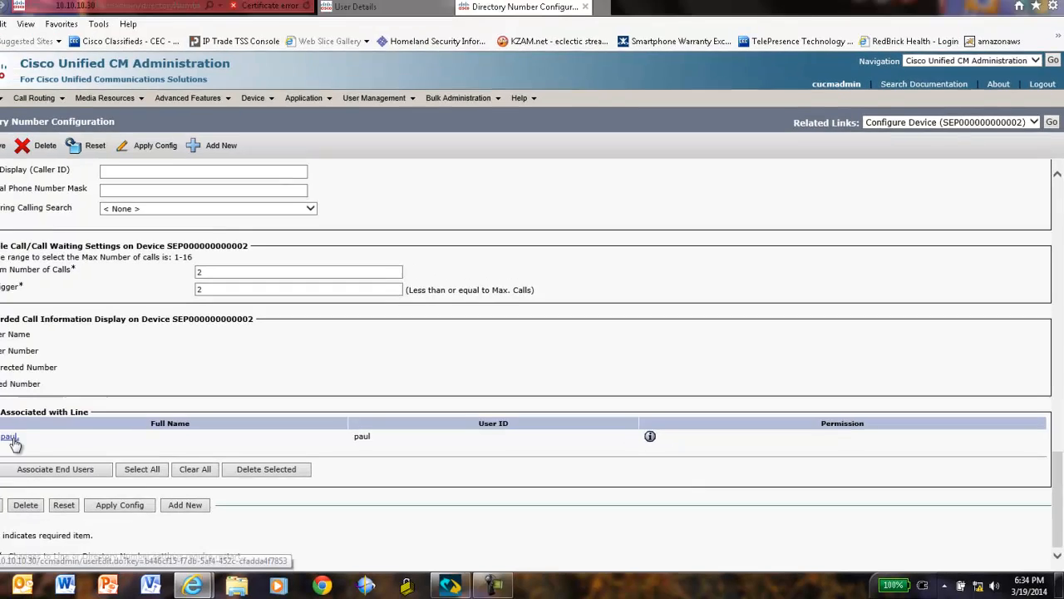
{"action": "left_click", "coordinate": [44, 443]}
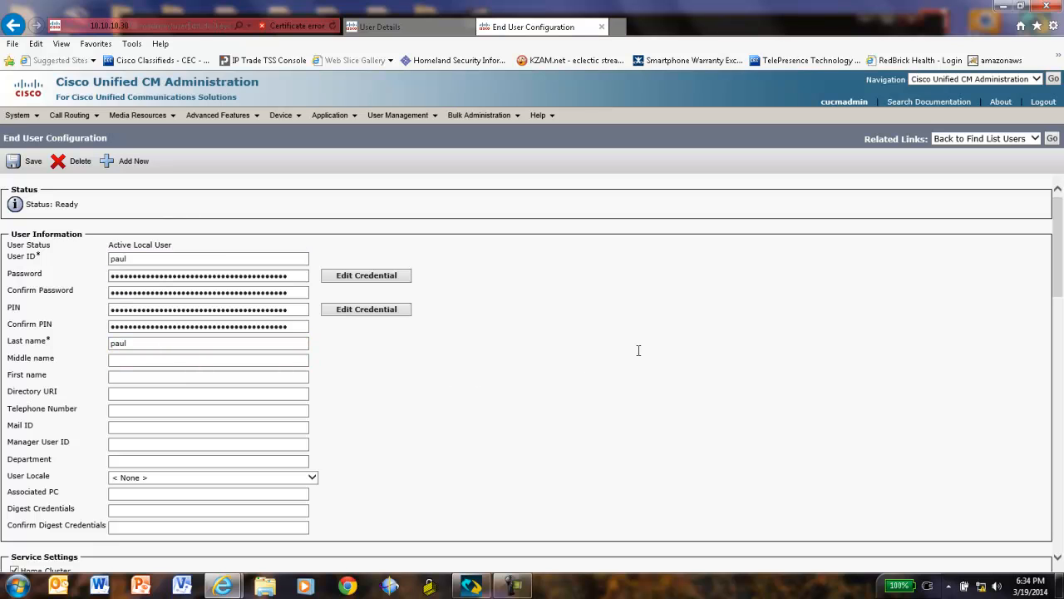
Set the user's primary extension to 1024 and save the end user record
{"action": "left_click_drag", "start_coordinate": [1061, 264], "coordinate": [1060, 456]}
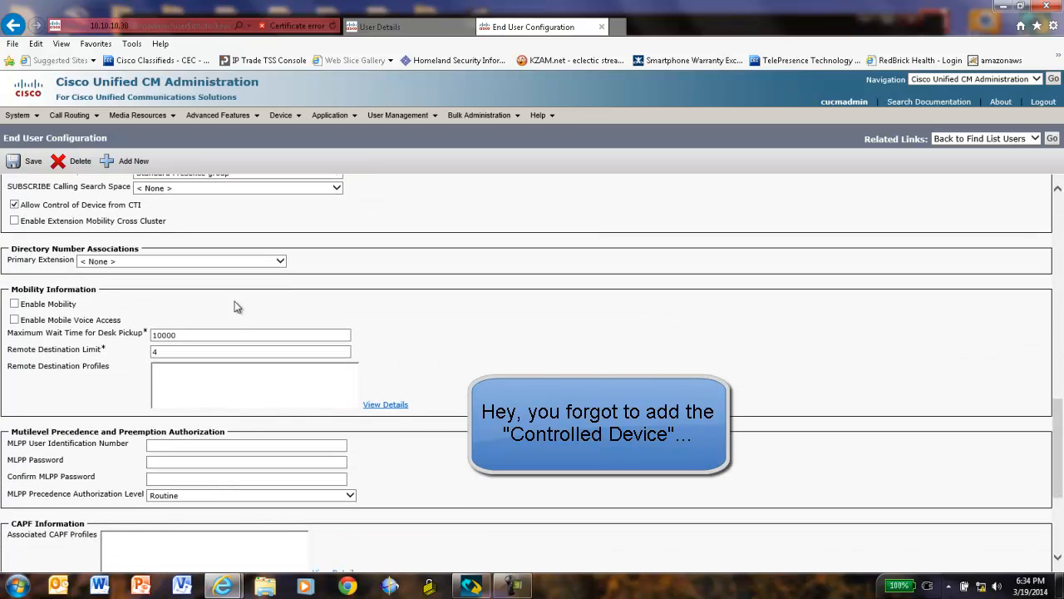
{"action": "left_click", "coordinate": [279, 263]}
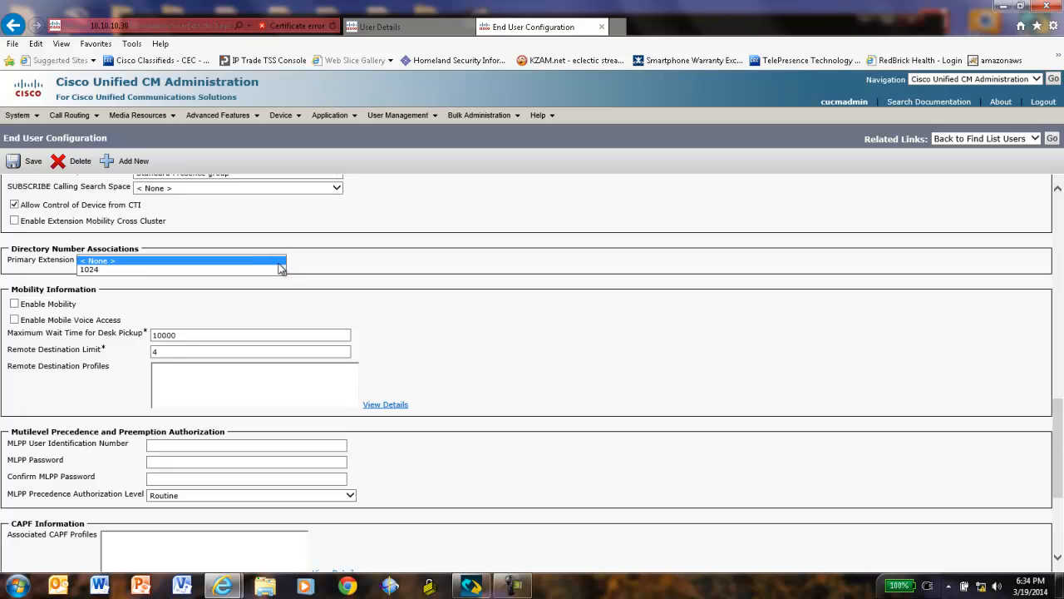
{"action": "left_click", "coordinate": [87, 269]}
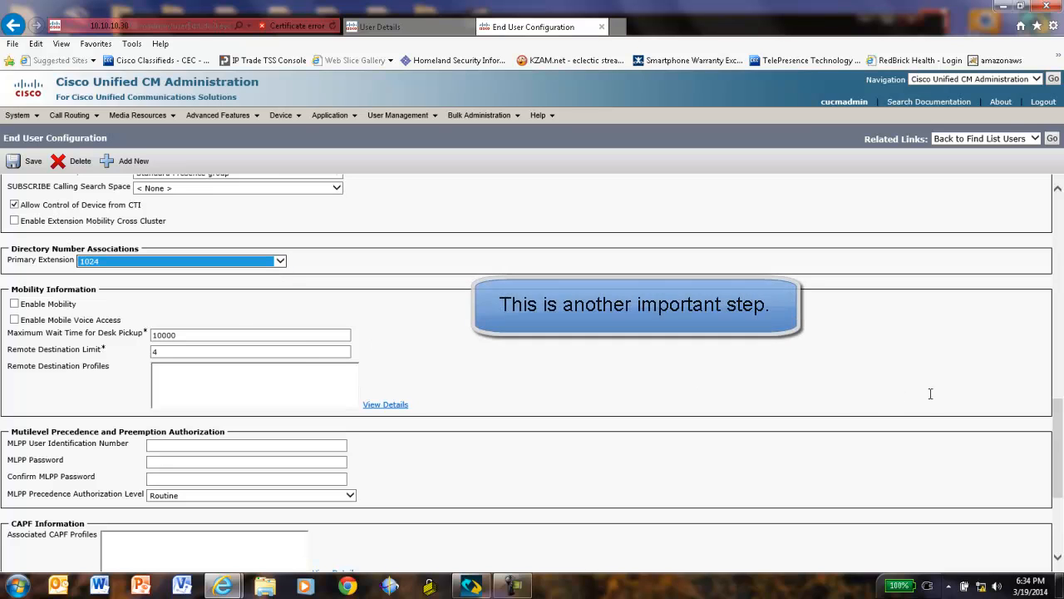
{"action": "left_click_drag", "start_coordinate": [1060, 484], "coordinate": [1060, 531]}
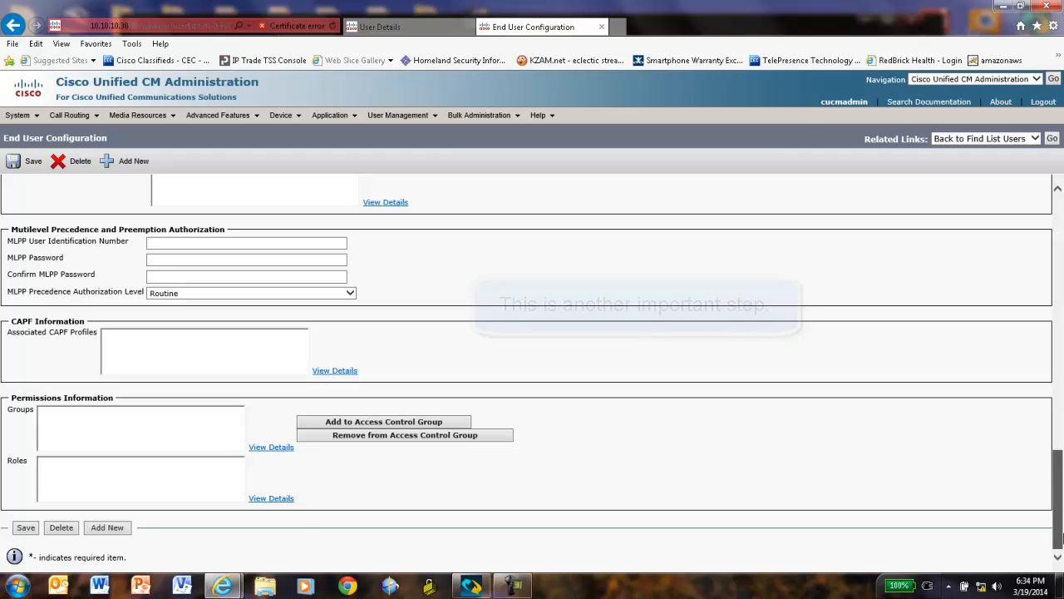
{"action": "left_click", "coordinate": [25, 527]}
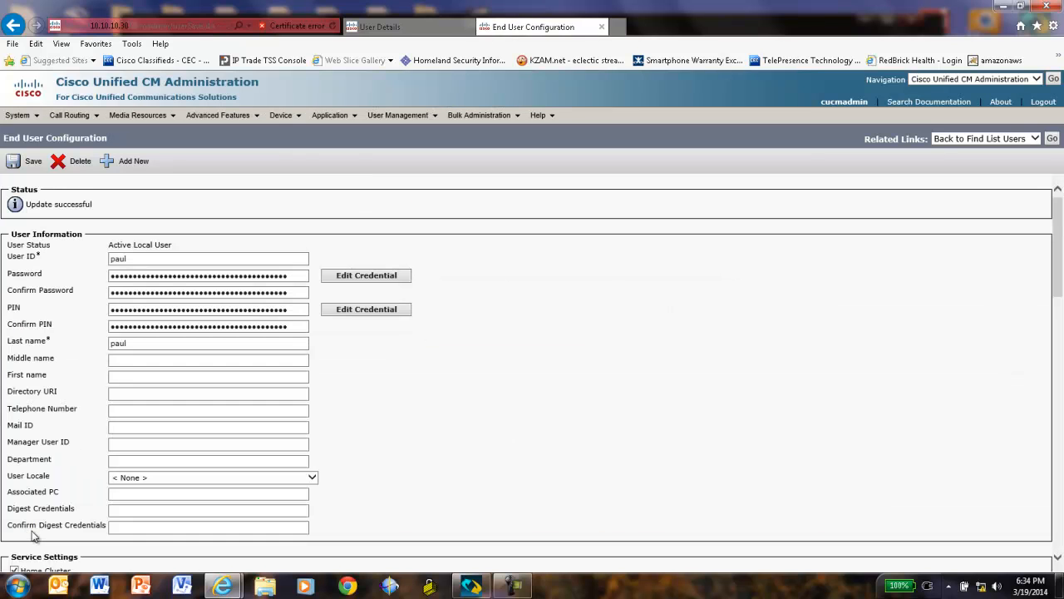
{"action": "left_click_drag", "start_coordinate": [1062, 268], "coordinate": [1063, 340]}
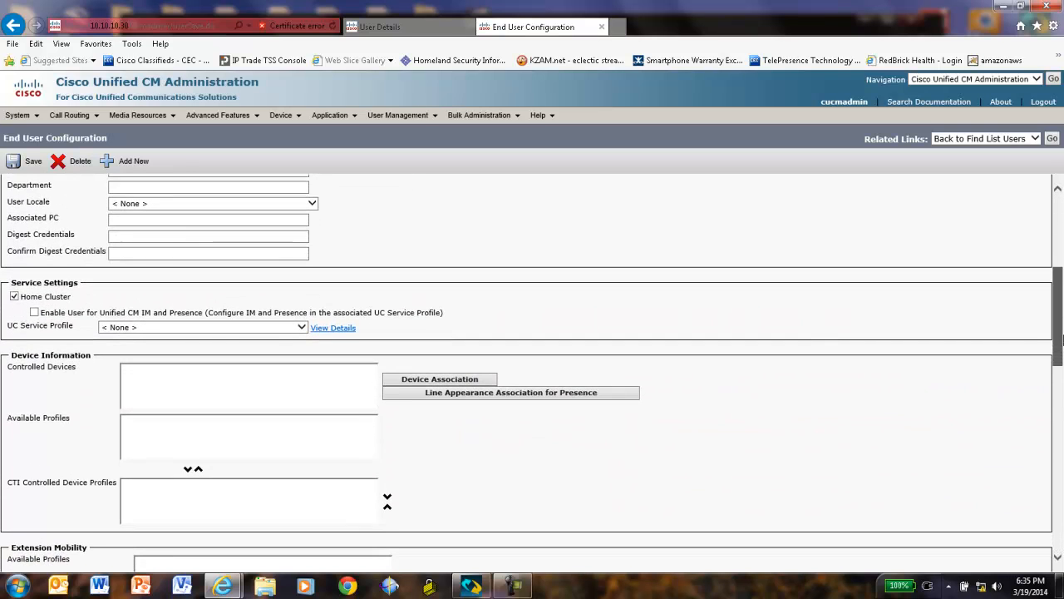
{"action": "left_click", "coordinate": [440, 377]}
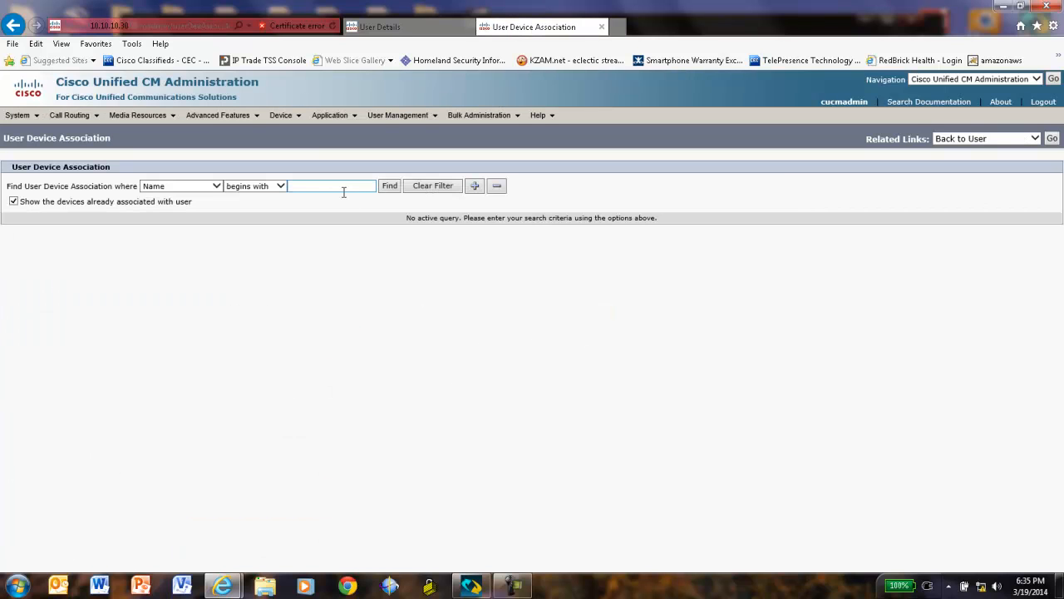
{"action": "left_click", "coordinate": [388, 185]}
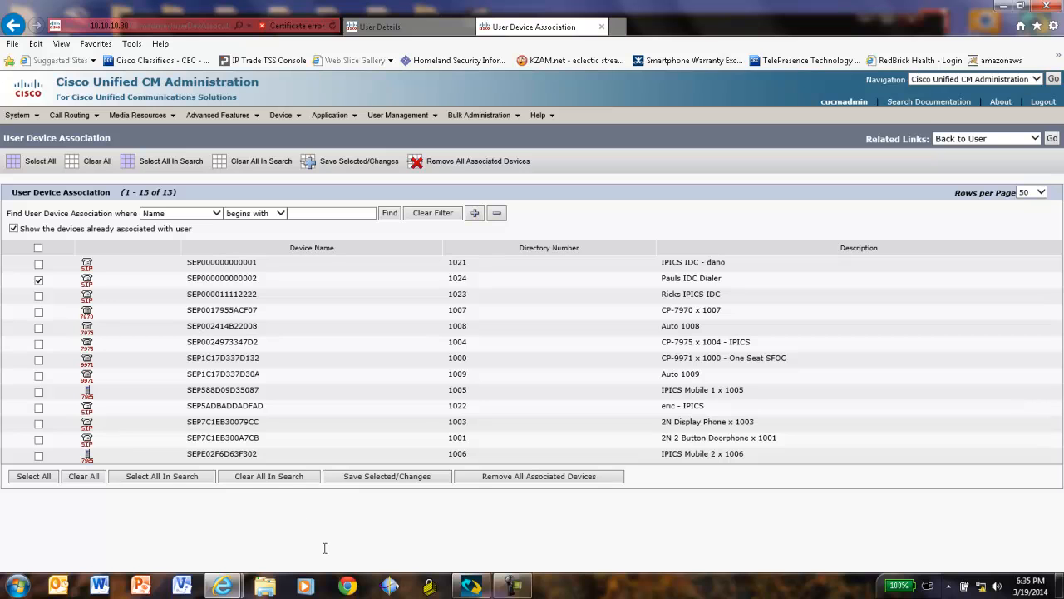
{"action": "left_click", "coordinate": [420, 480]}
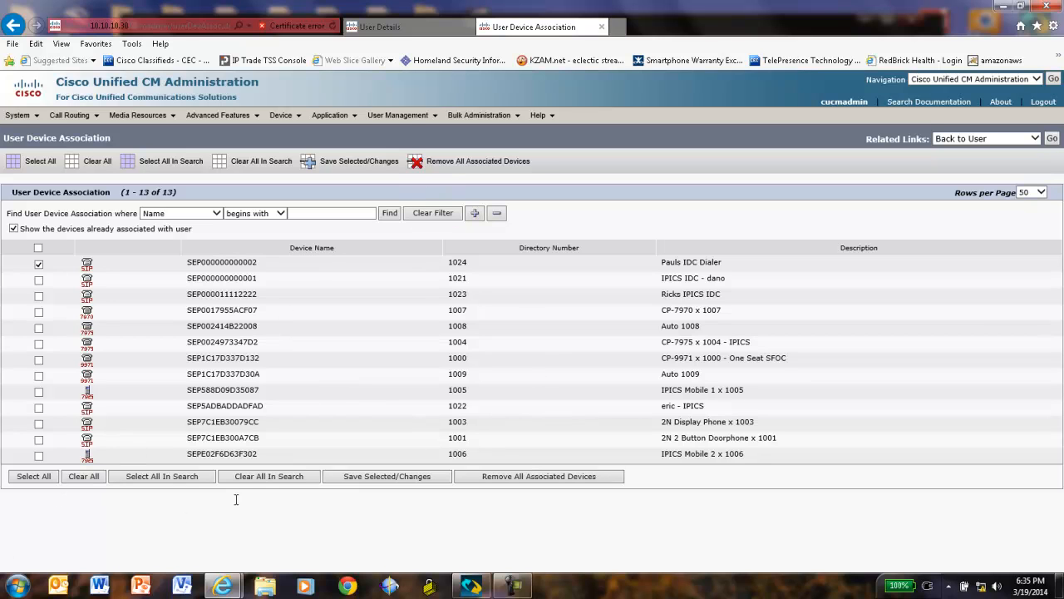
{"action": "mouse_move", "coordinate": [298, 118]}
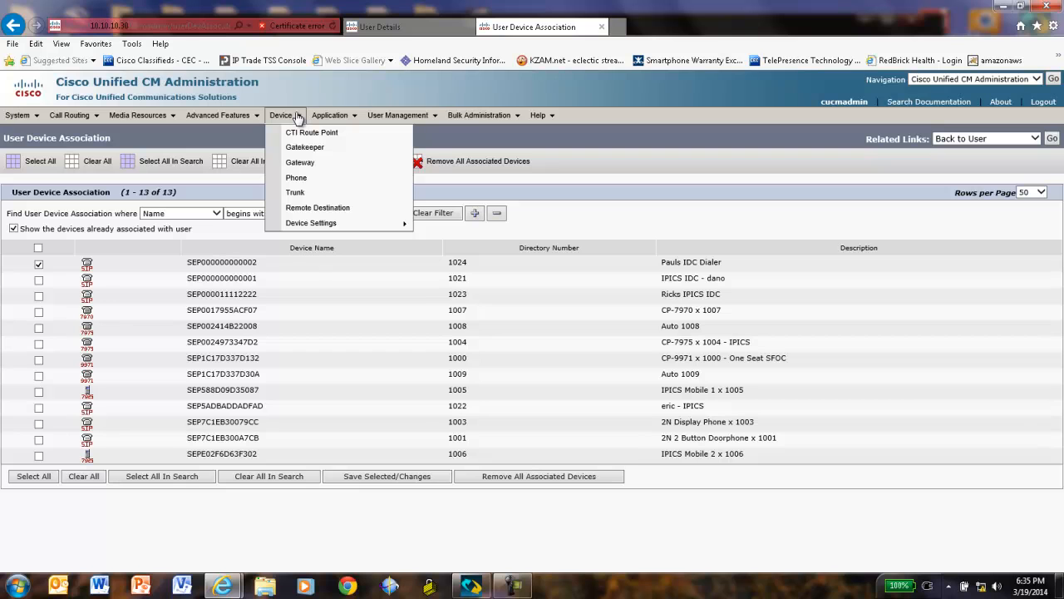
{"action": "left_click", "coordinate": [300, 179]}
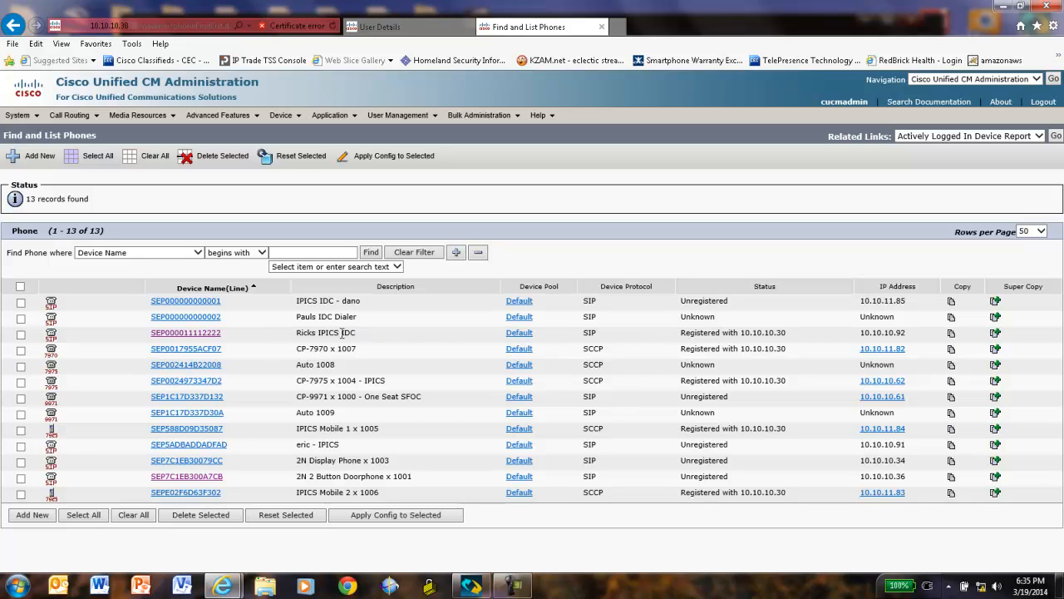
{"action": "left_click", "coordinate": [200, 320]}
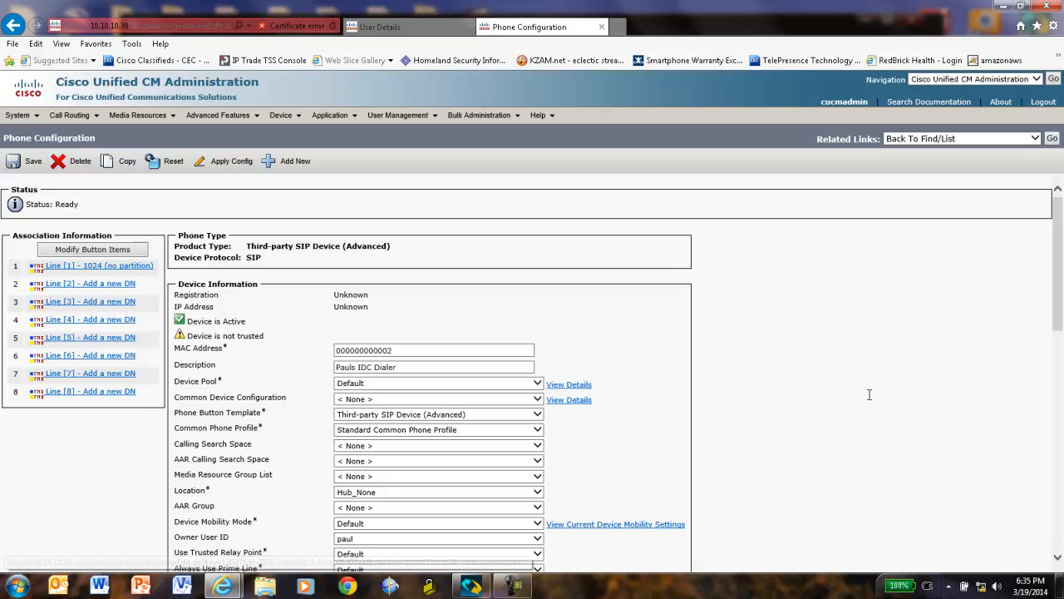
{"action": "left_click_drag", "start_coordinate": [1059, 237], "coordinate": [1062, 300]}
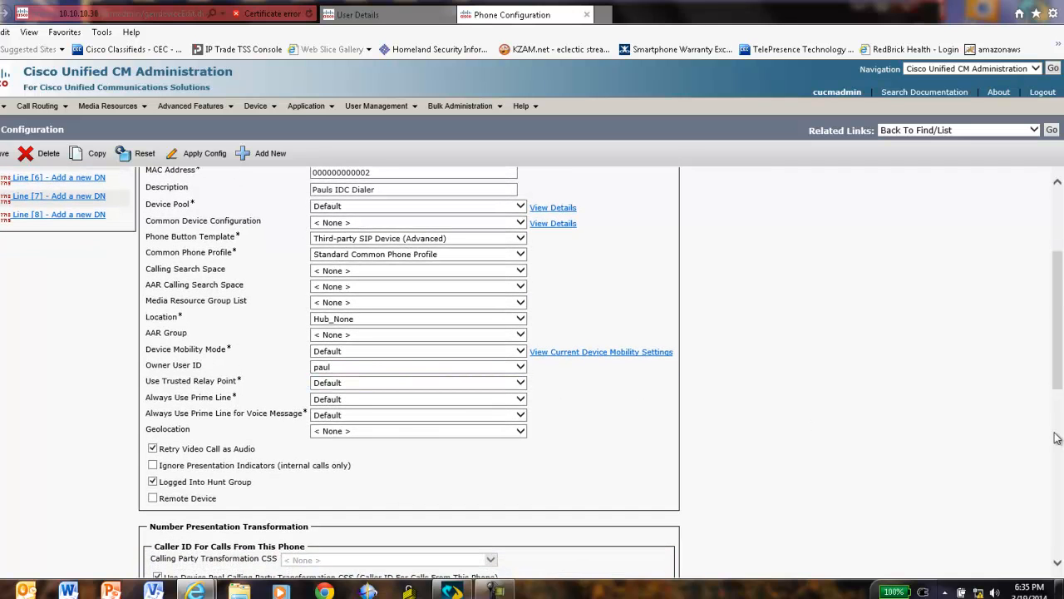
{"action": "left_click_drag", "start_coordinate": [1061, 398], "coordinate": [1060, 482]}
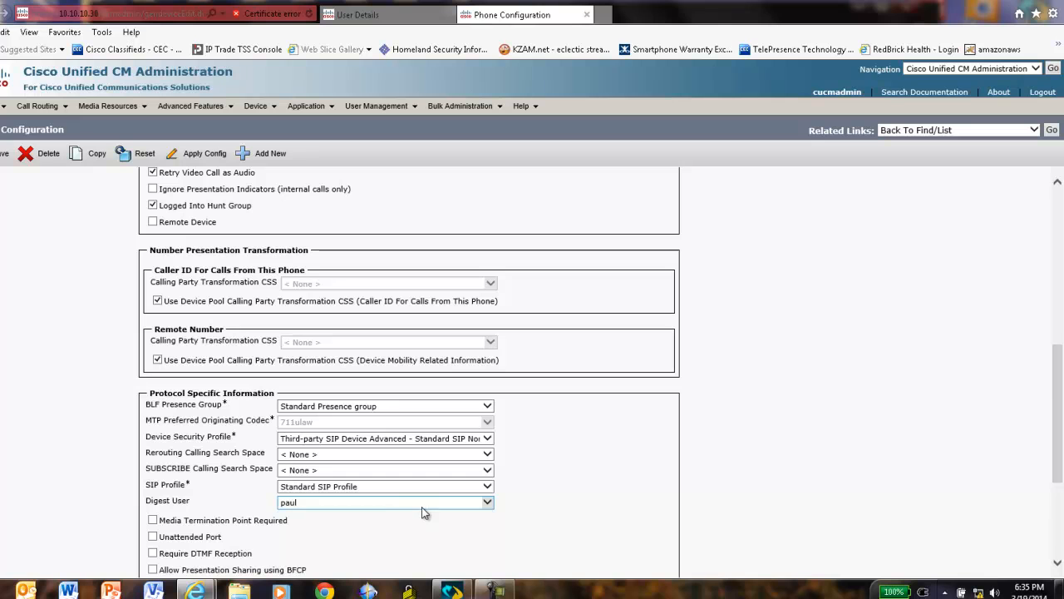
{"action": "left_click_drag", "start_coordinate": [1061, 427], "coordinate": [1062, 263]}
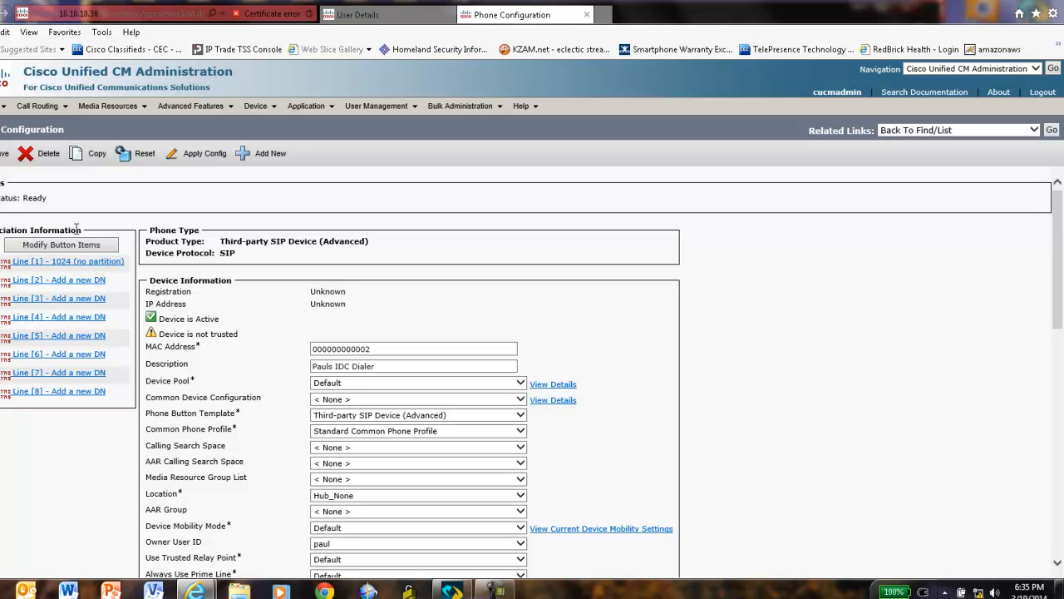
On directory number 1024, change Max. Calls from 2 to 10 and save the line
{"action": "left_click", "coordinate": [46, 264]}
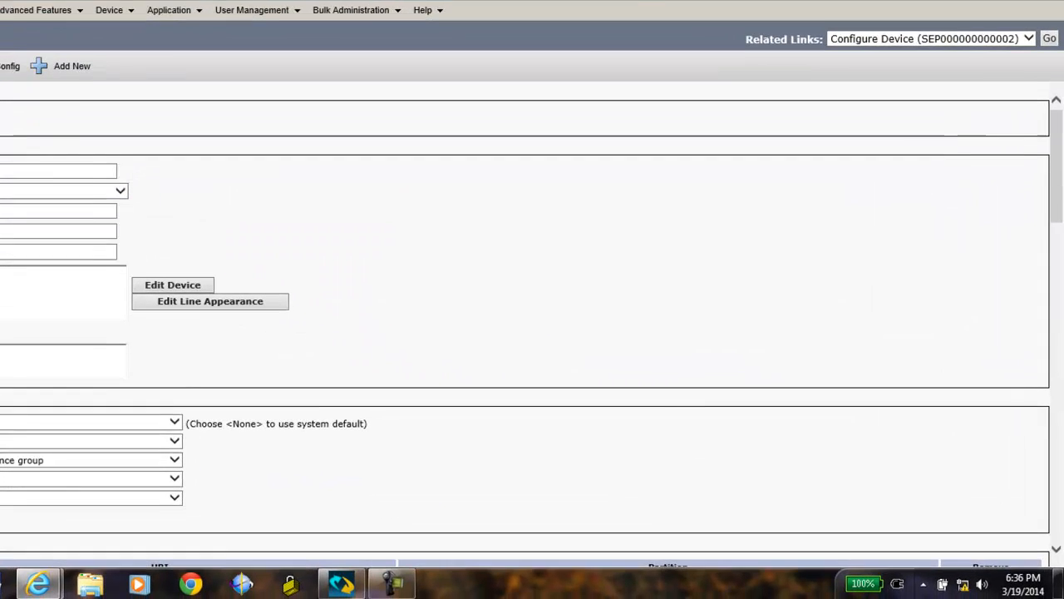
{"action": "left_click_drag", "start_coordinate": [1059, 198], "coordinate": [1059, 486]}
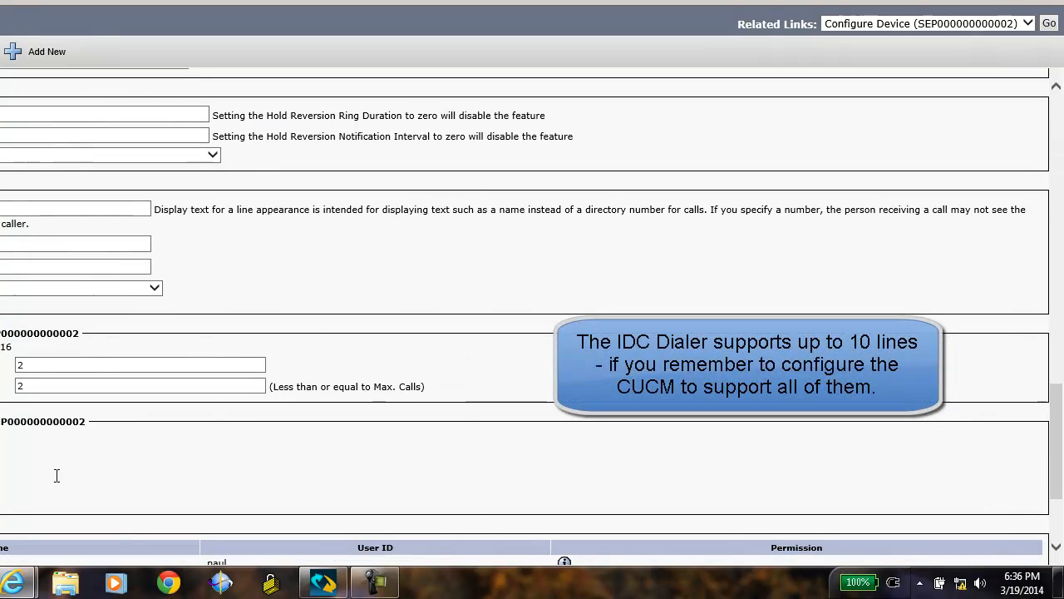
{"action": "left_click", "coordinate": [42, 382]}
{"action": "left_click", "coordinate": [25, 366]}
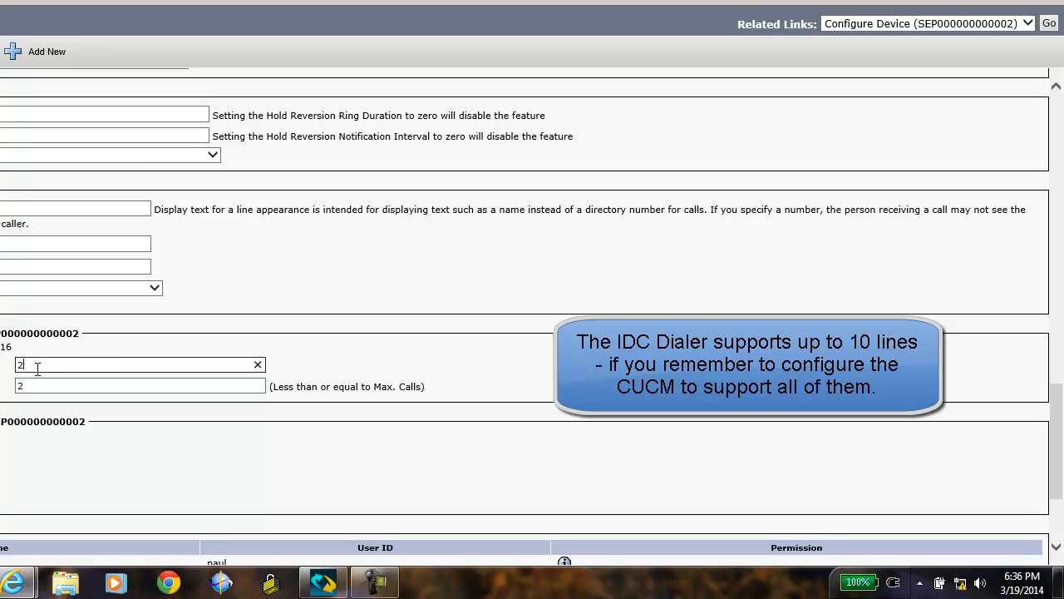
{"action": "left_click", "coordinate": [258, 364]}
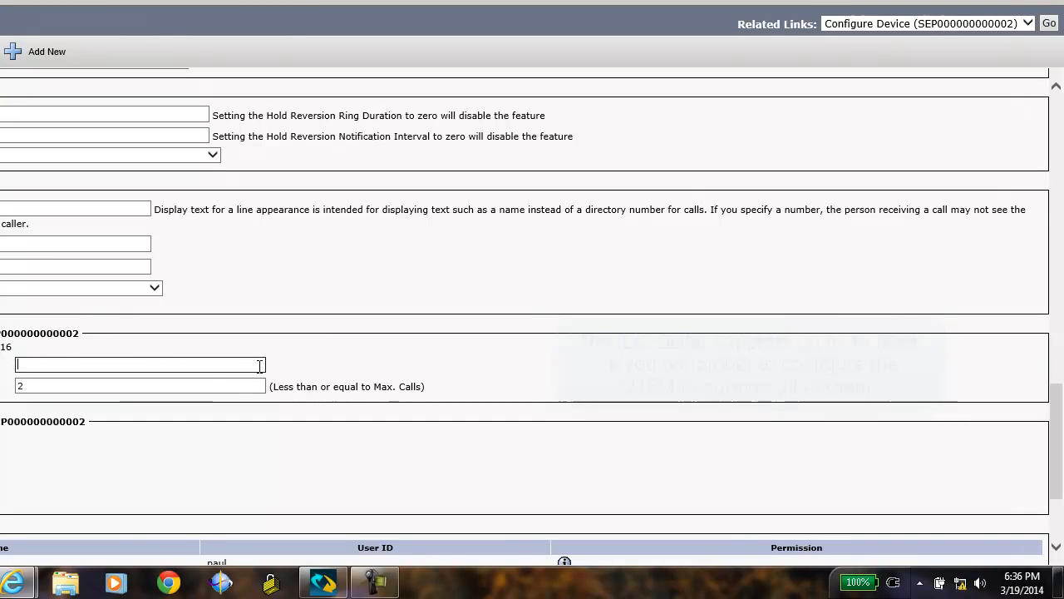
{"action": "type", "text": "10"}
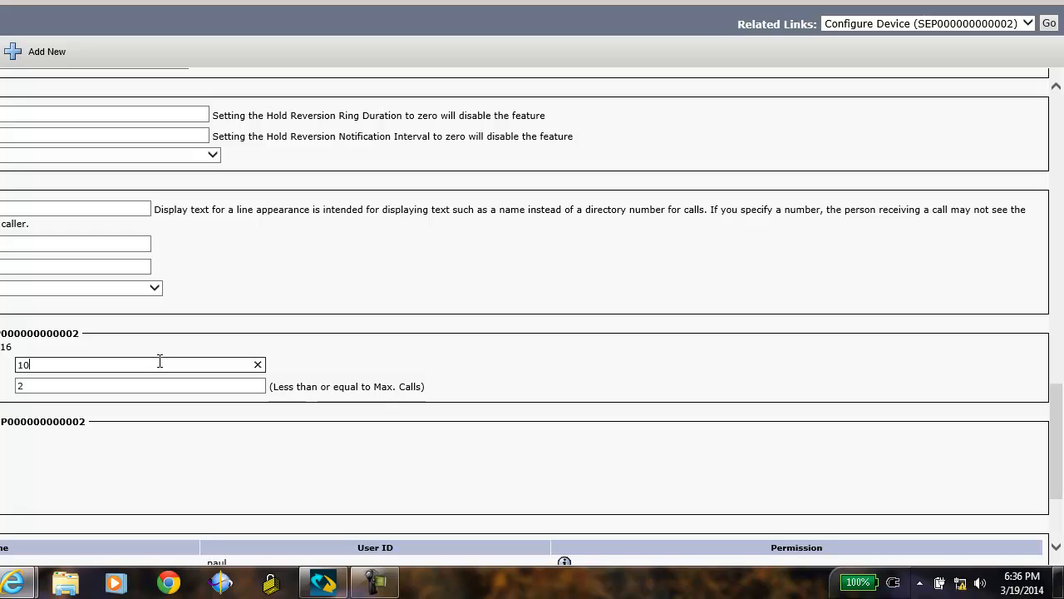
{"action": "left_click", "coordinate": [155, 382]}
{"action": "scroll", "coordinate": [1060, 378], "scroll_direction": "up", "scroll_amount": 5}
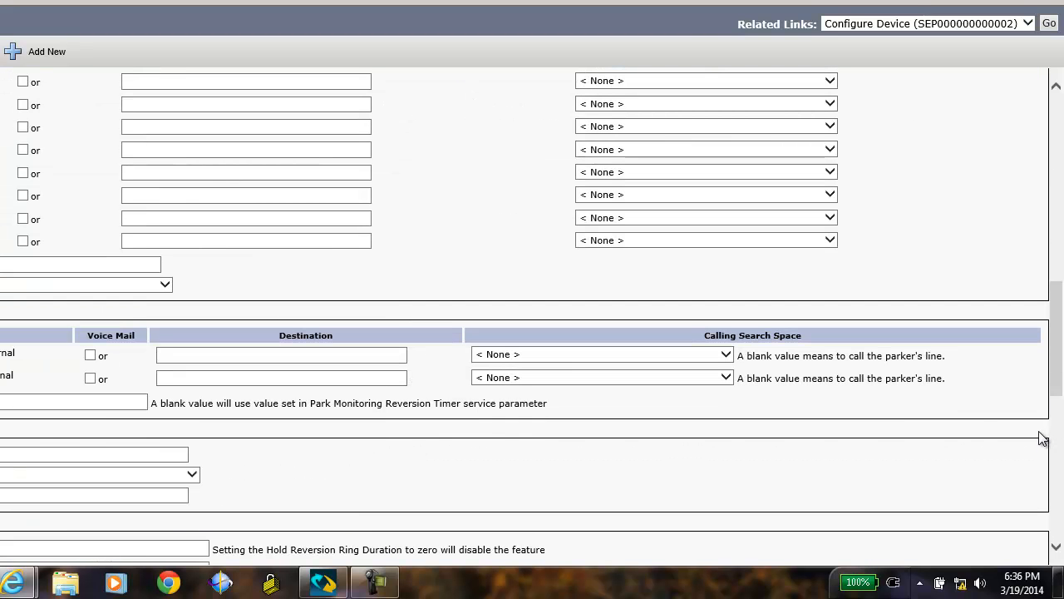
{"action": "left_click_drag", "start_coordinate": [1059, 397], "coordinate": [1059, 532]}
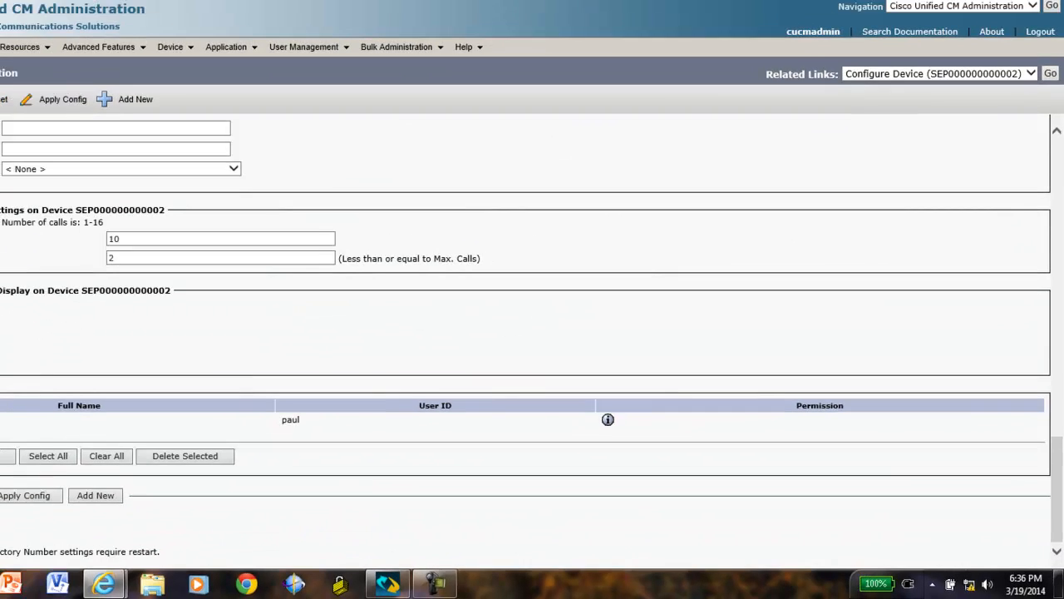
{"action": "left_click", "coordinate": [25, 508]}
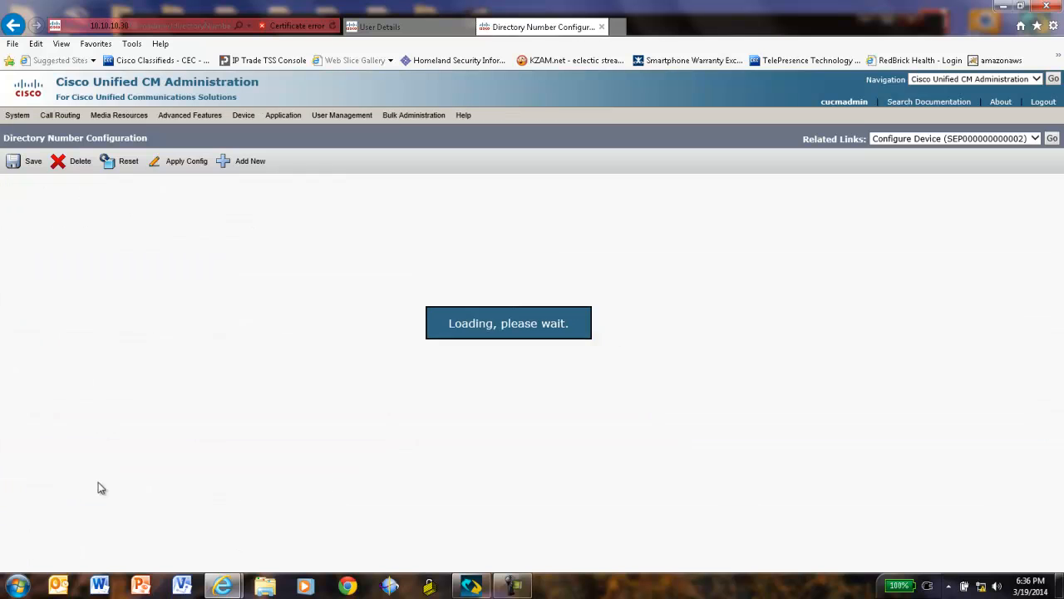
Apply line 1024's saved configuration to the phone, confirm it, and go back to Find and List Phones
{"action": "left_click", "coordinate": [183, 170]}
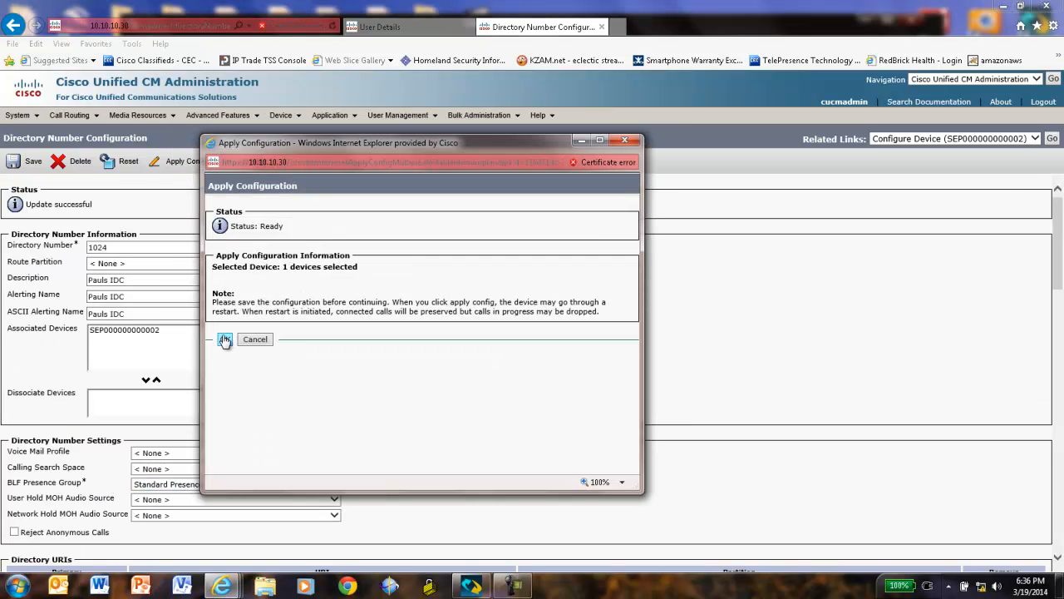
{"action": "left_click", "coordinate": [224, 339]}
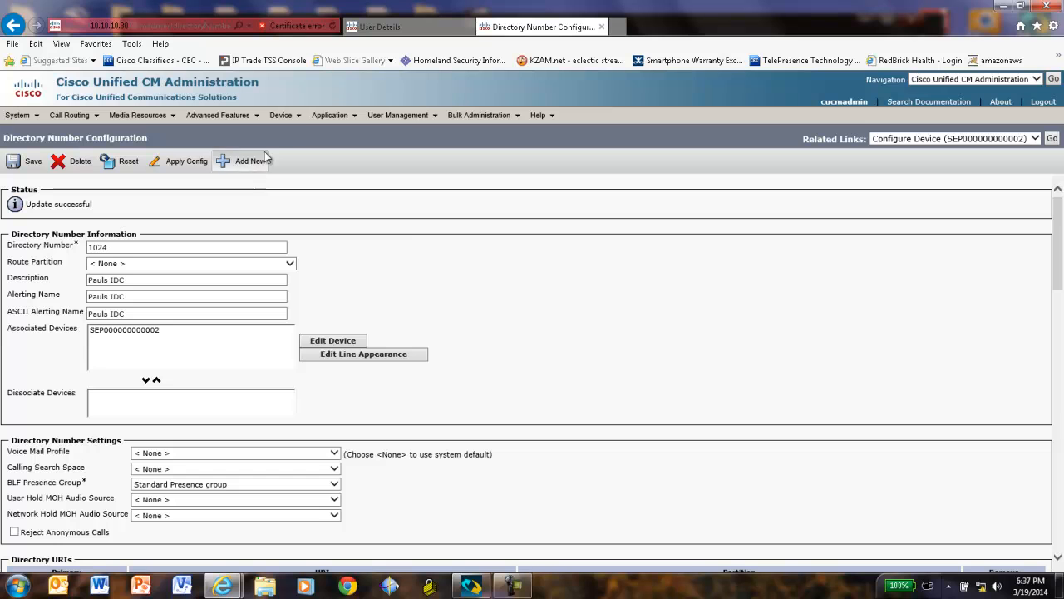
{"action": "mouse_move", "coordinate": [297, 121]}
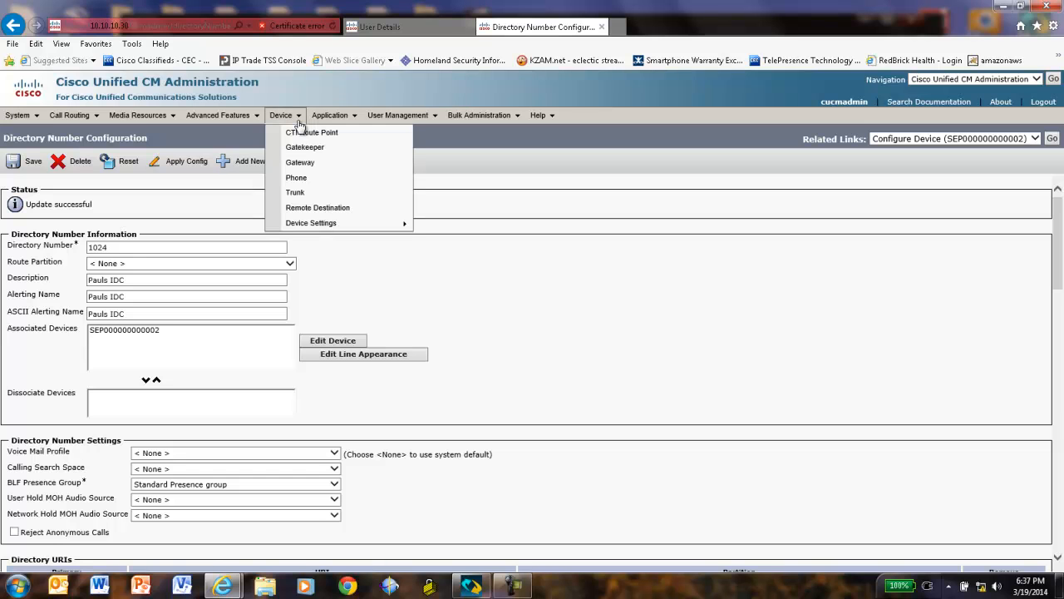
{"action": "left_click", "coordinate": [298, 179]}
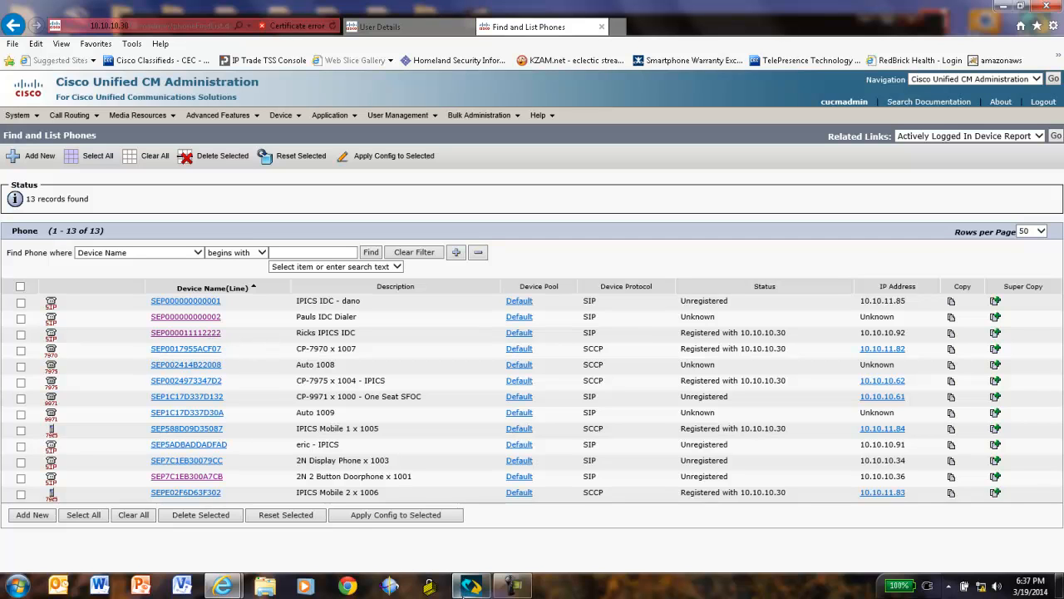
In the IPICS Dispatch Console, dial 1004 on the Dial Pad, place the call, then end it
{"action": "left_click", "coordinate": [470, 587]}
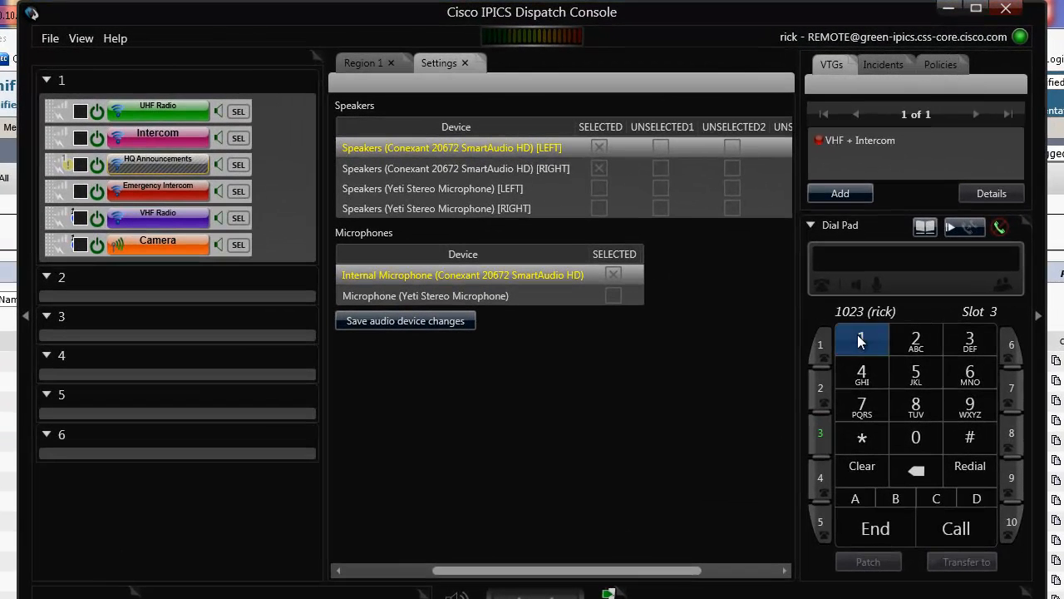
{"action": "left_click", "coordinate": [858, 336]}
{"action": "left_click", "coordinate": [923, 441]}
{"action": "left_click", "coordinate": [923, 442]}
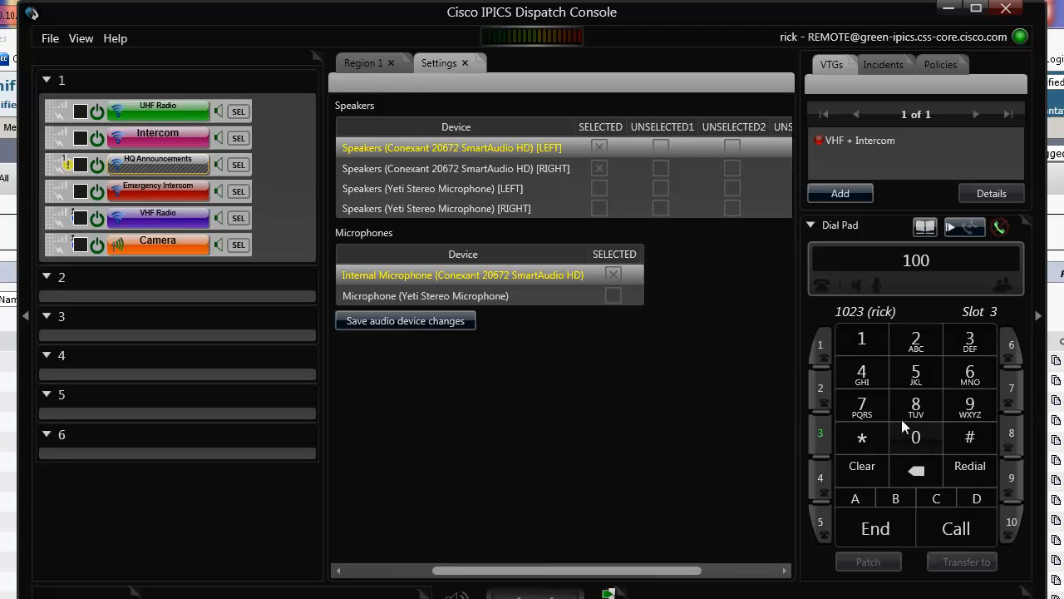
{"action": "left_click", "coordinate": [859, 368]}
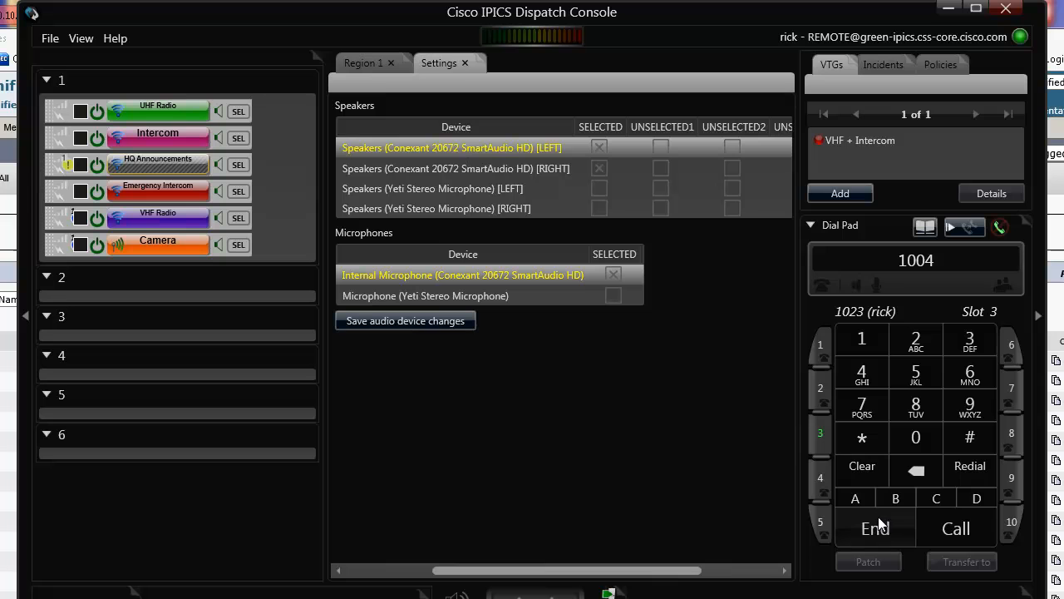
{"action": "left_click", "coordinate": [930, 525]}
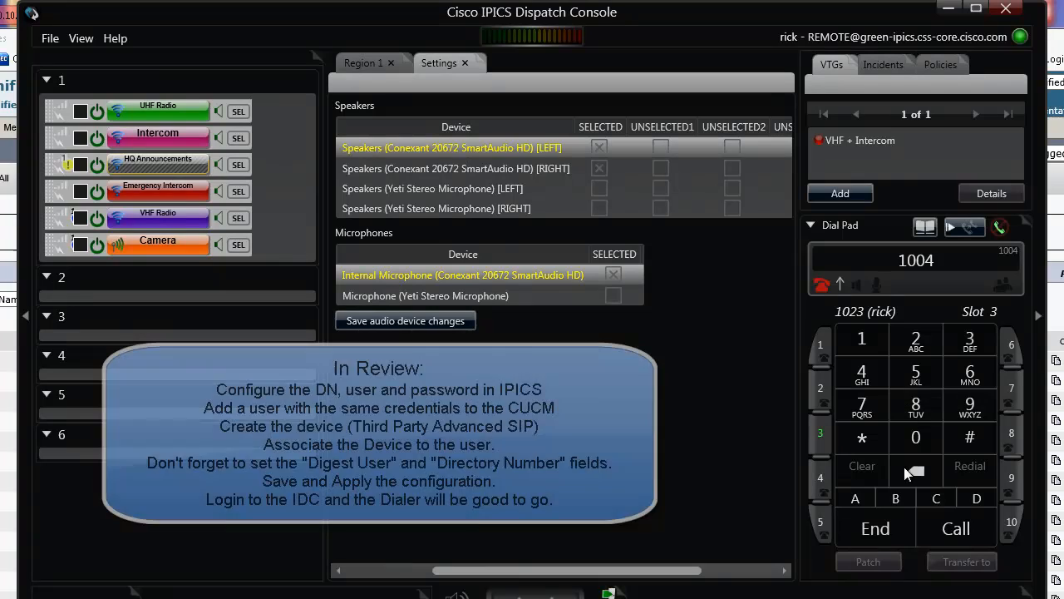
{"action": "left_click", "coordinate": [874, 525]}
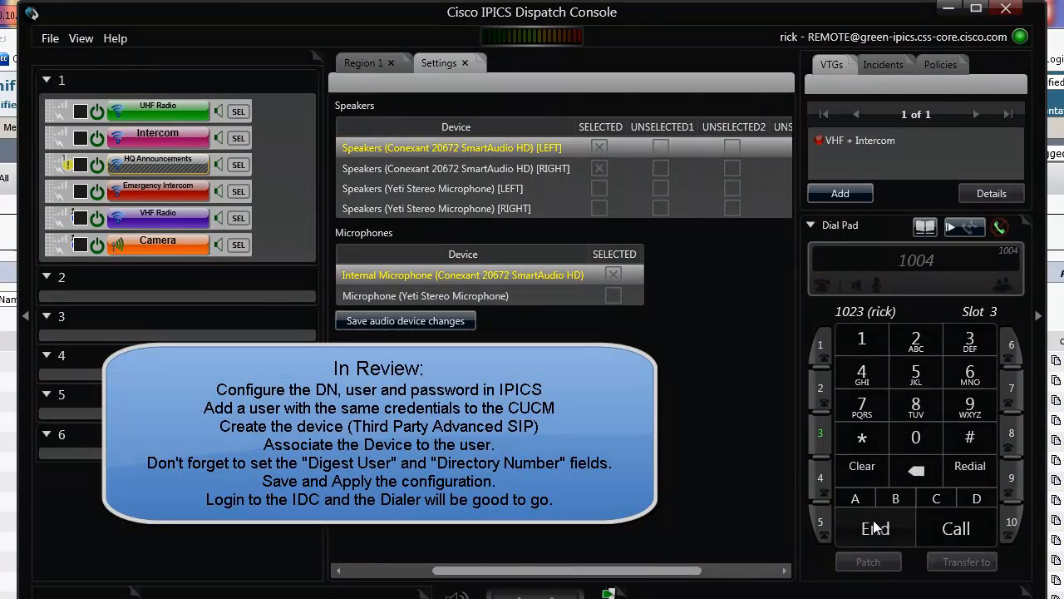